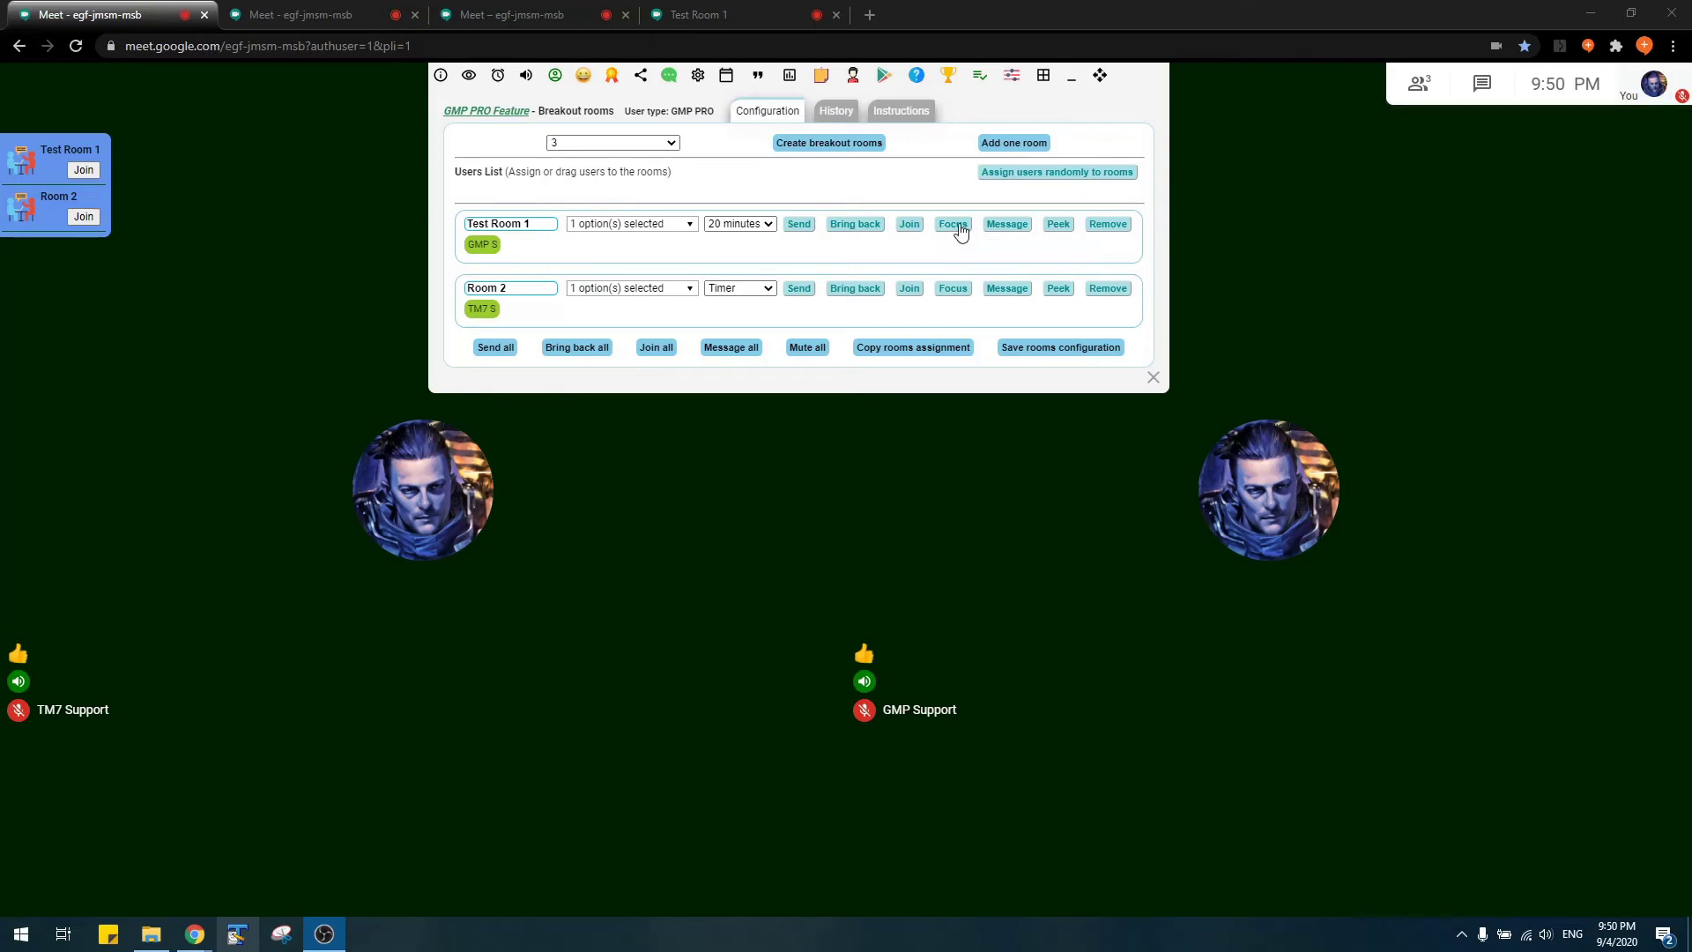
click(961, 230)
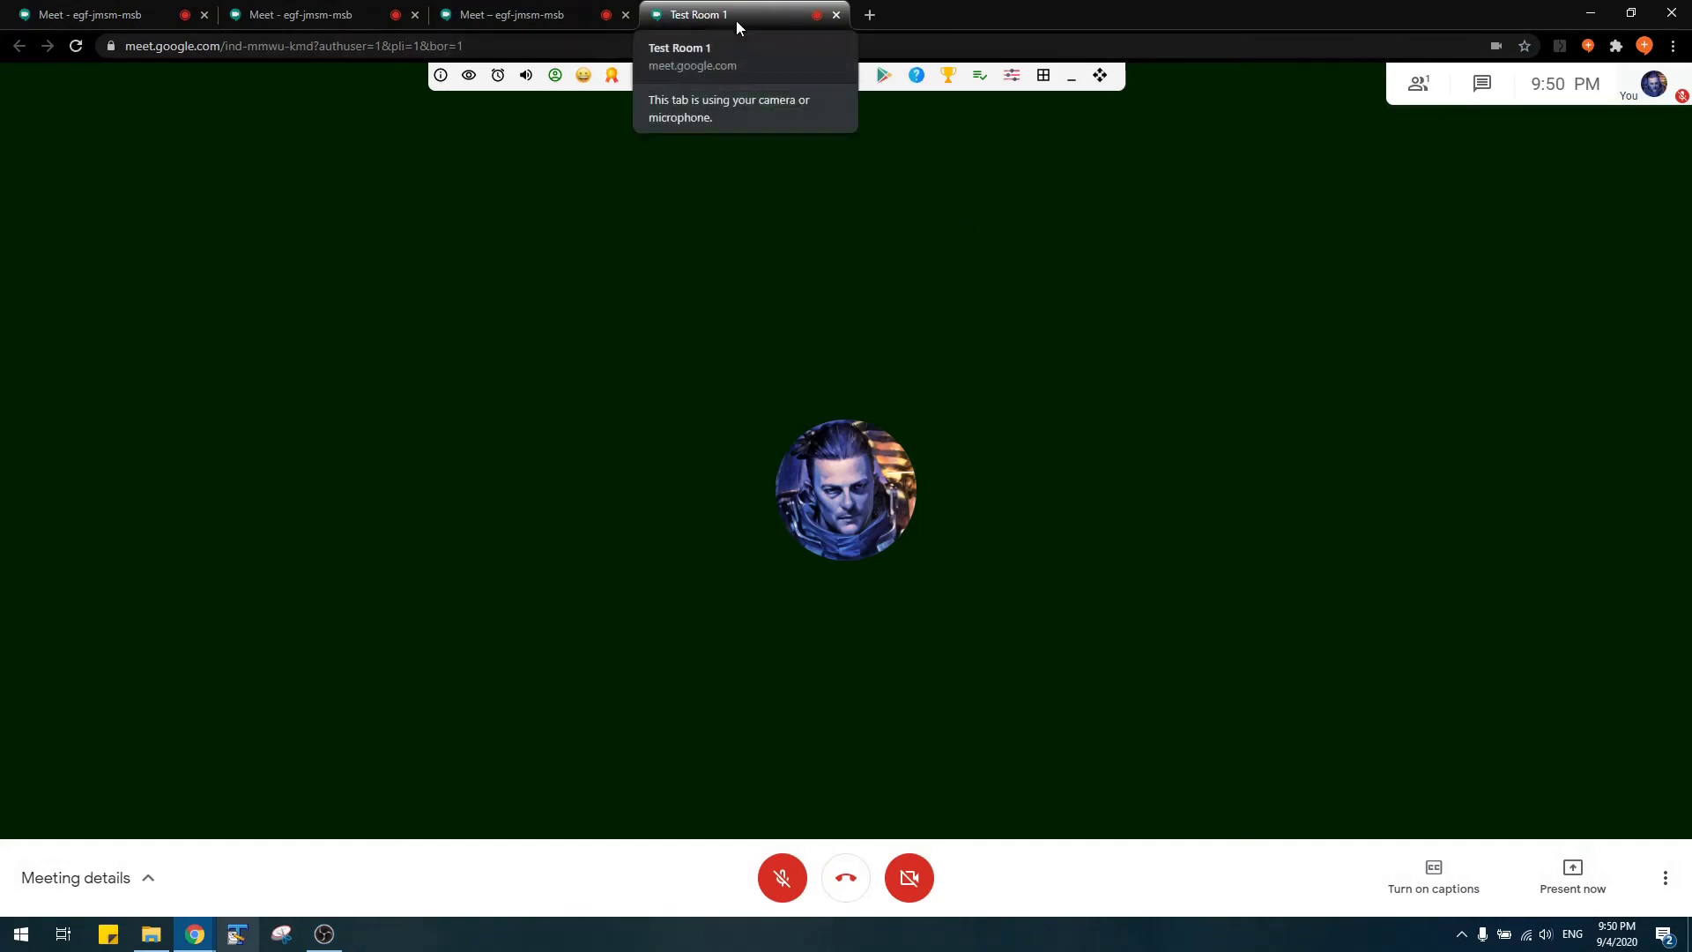
click(102, 16)
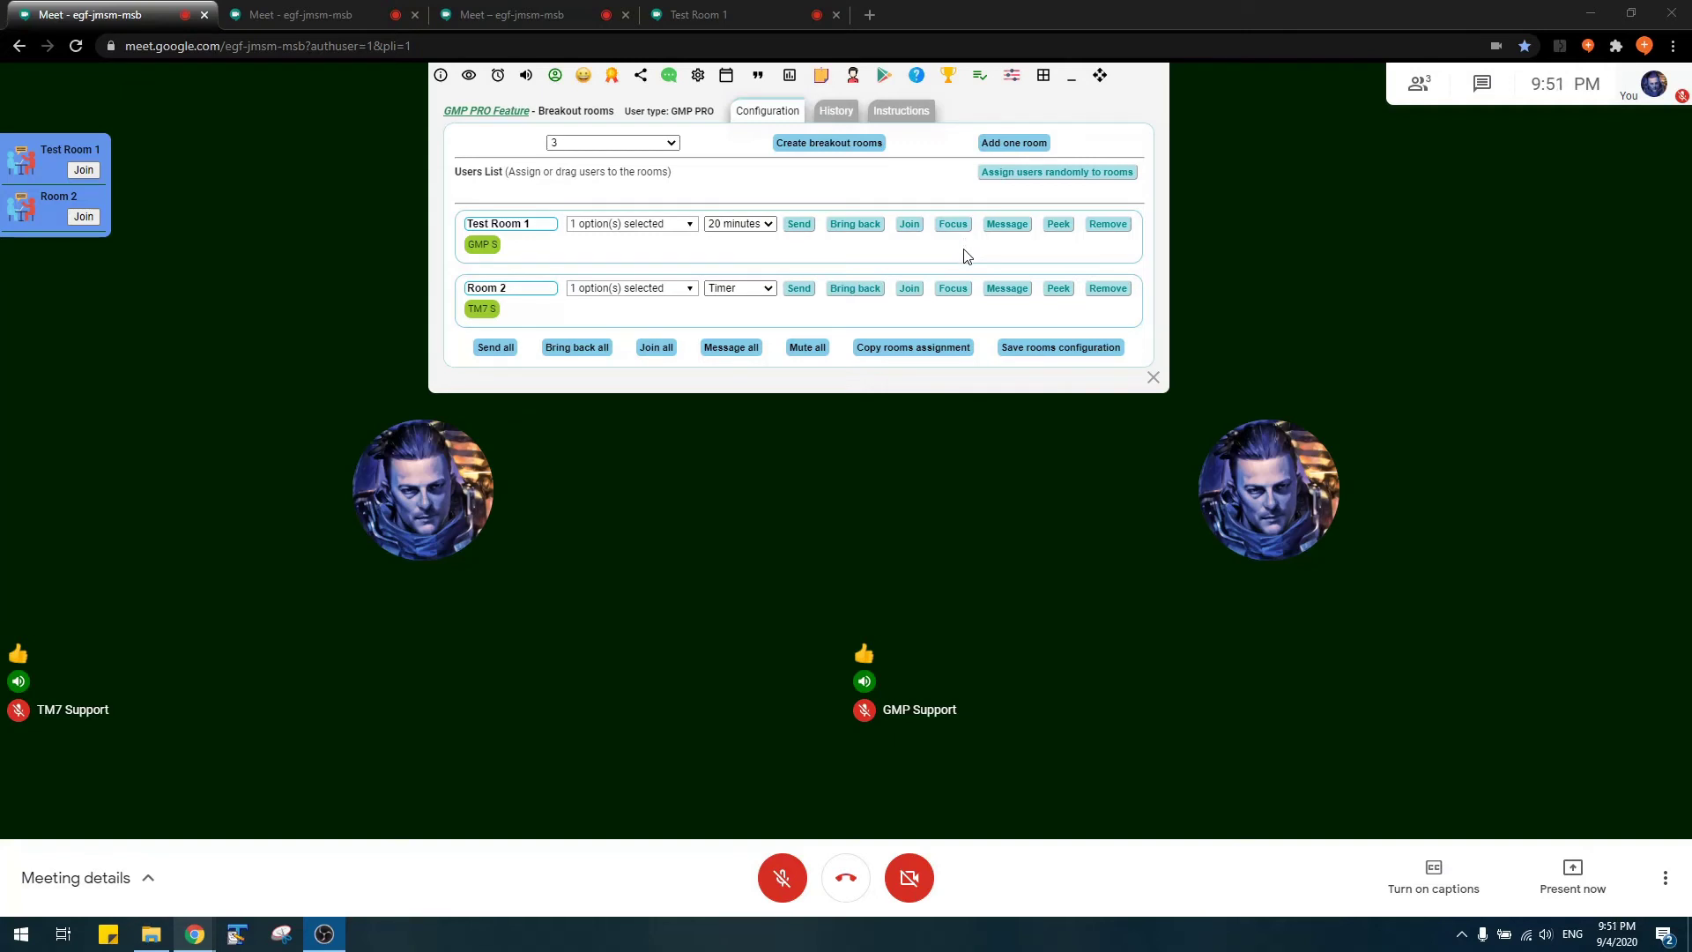
- Start a message to Test Room 1, then dismiss it without sending
click(1007, 224)
click(785, 487)
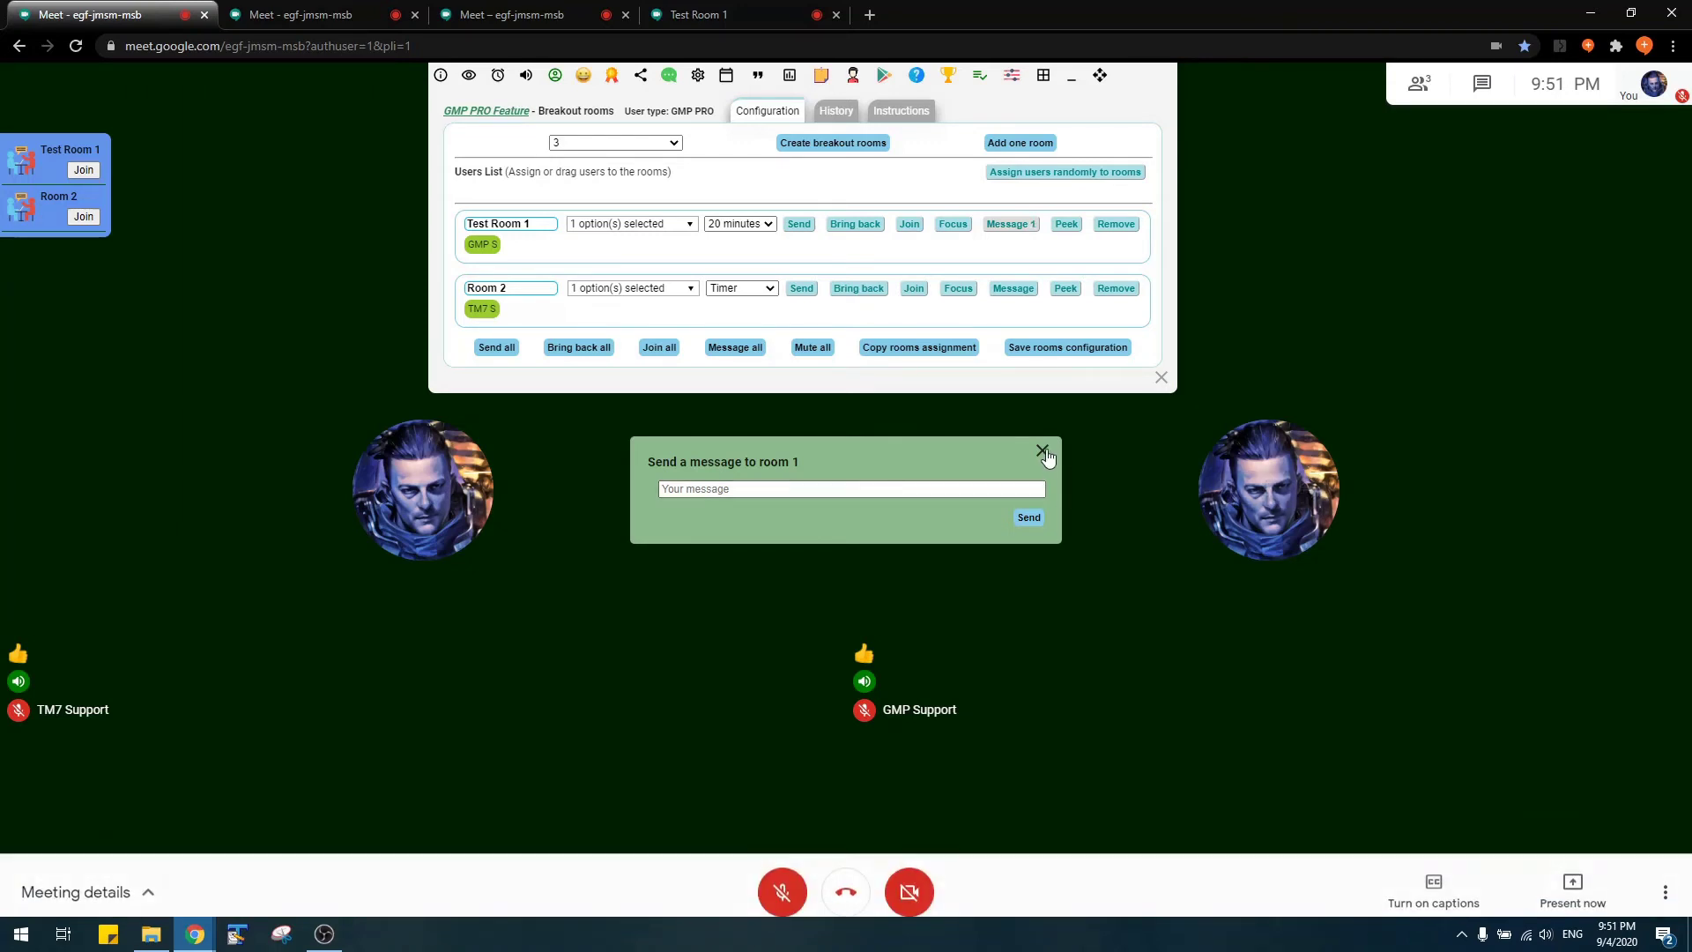
click(1042, 451)
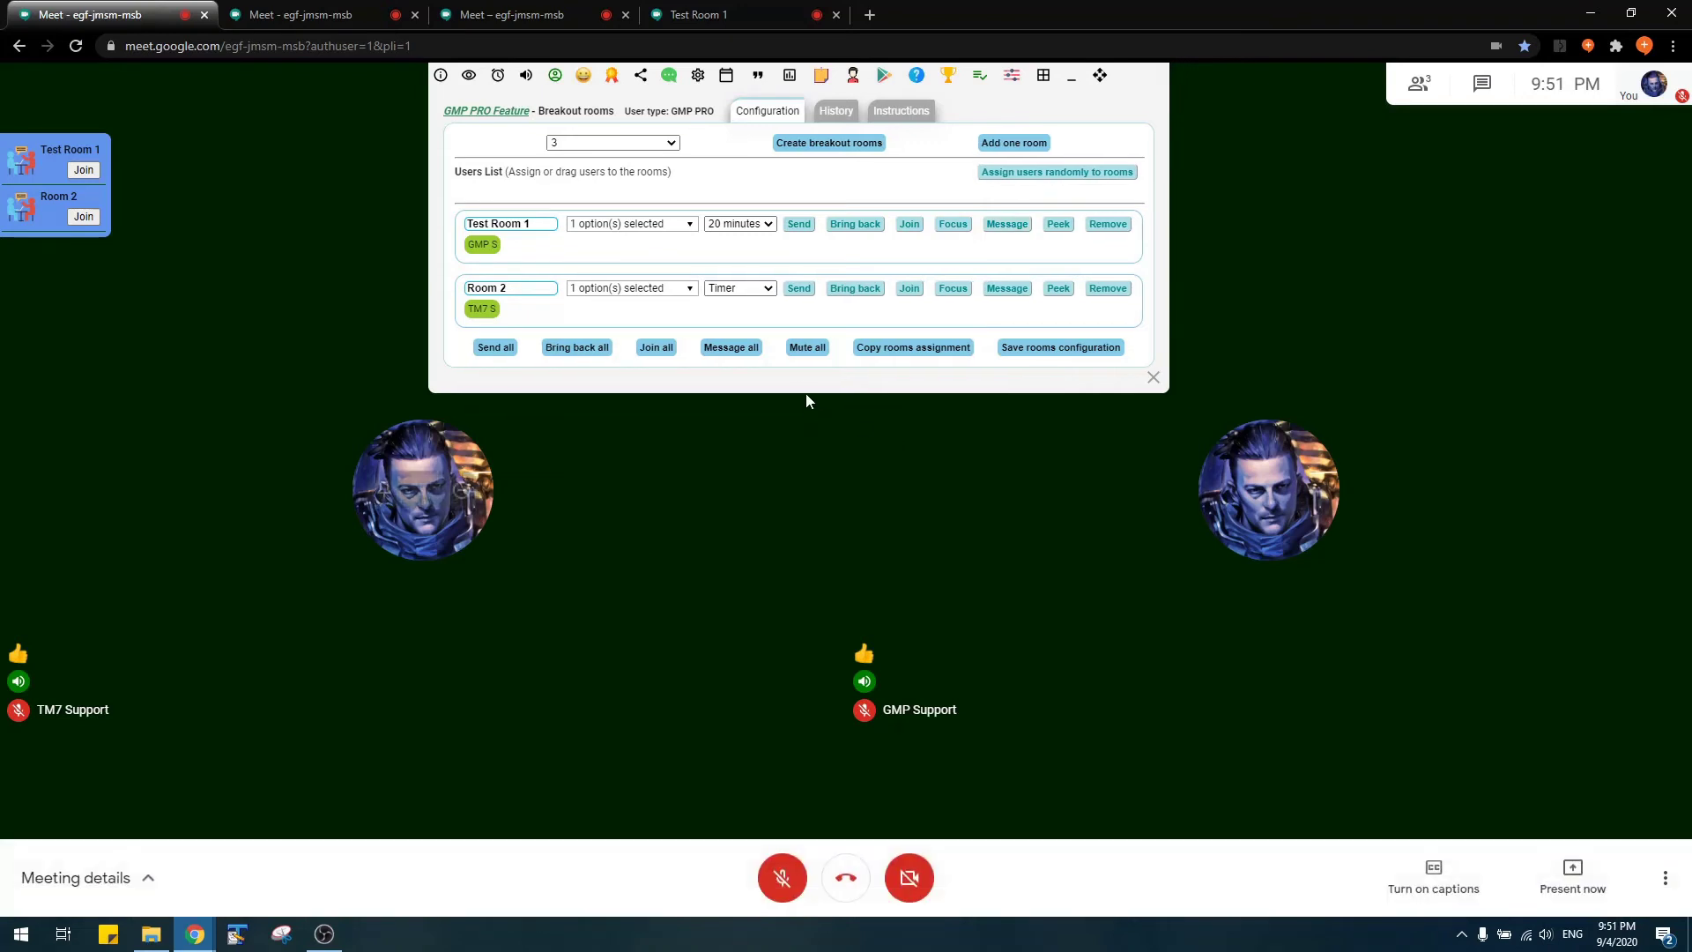
- Broadcast 'Test message' to all rooms and confirm it appears in the Test Room 1 tab
click(743, 351)
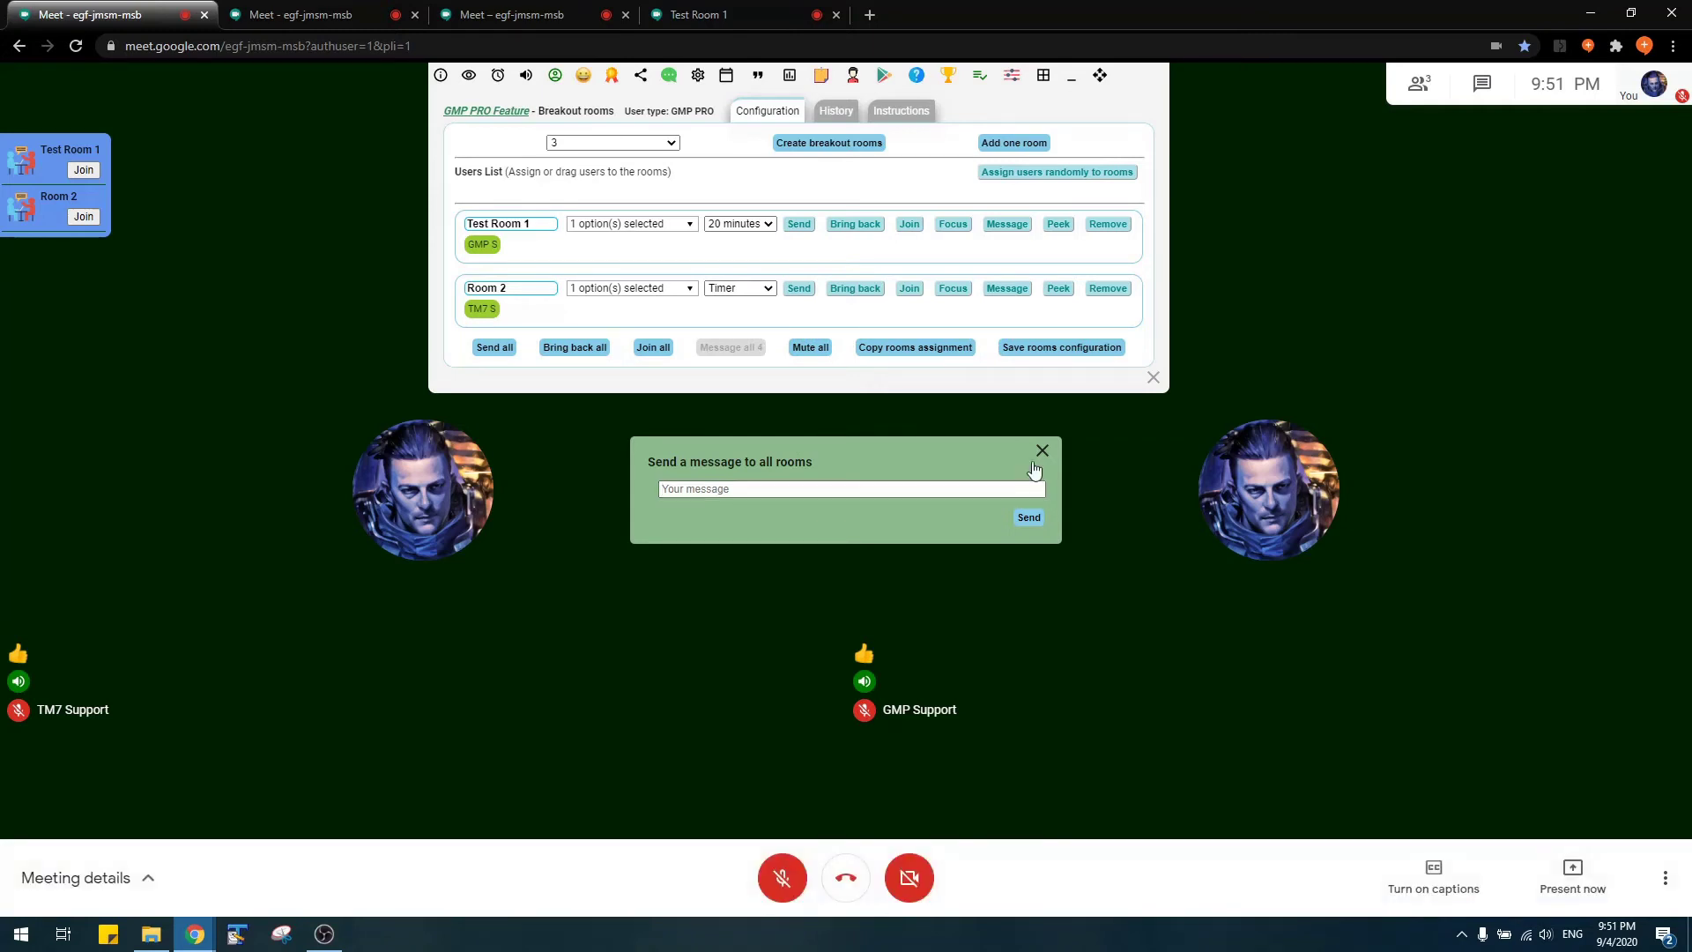
text(Test me)
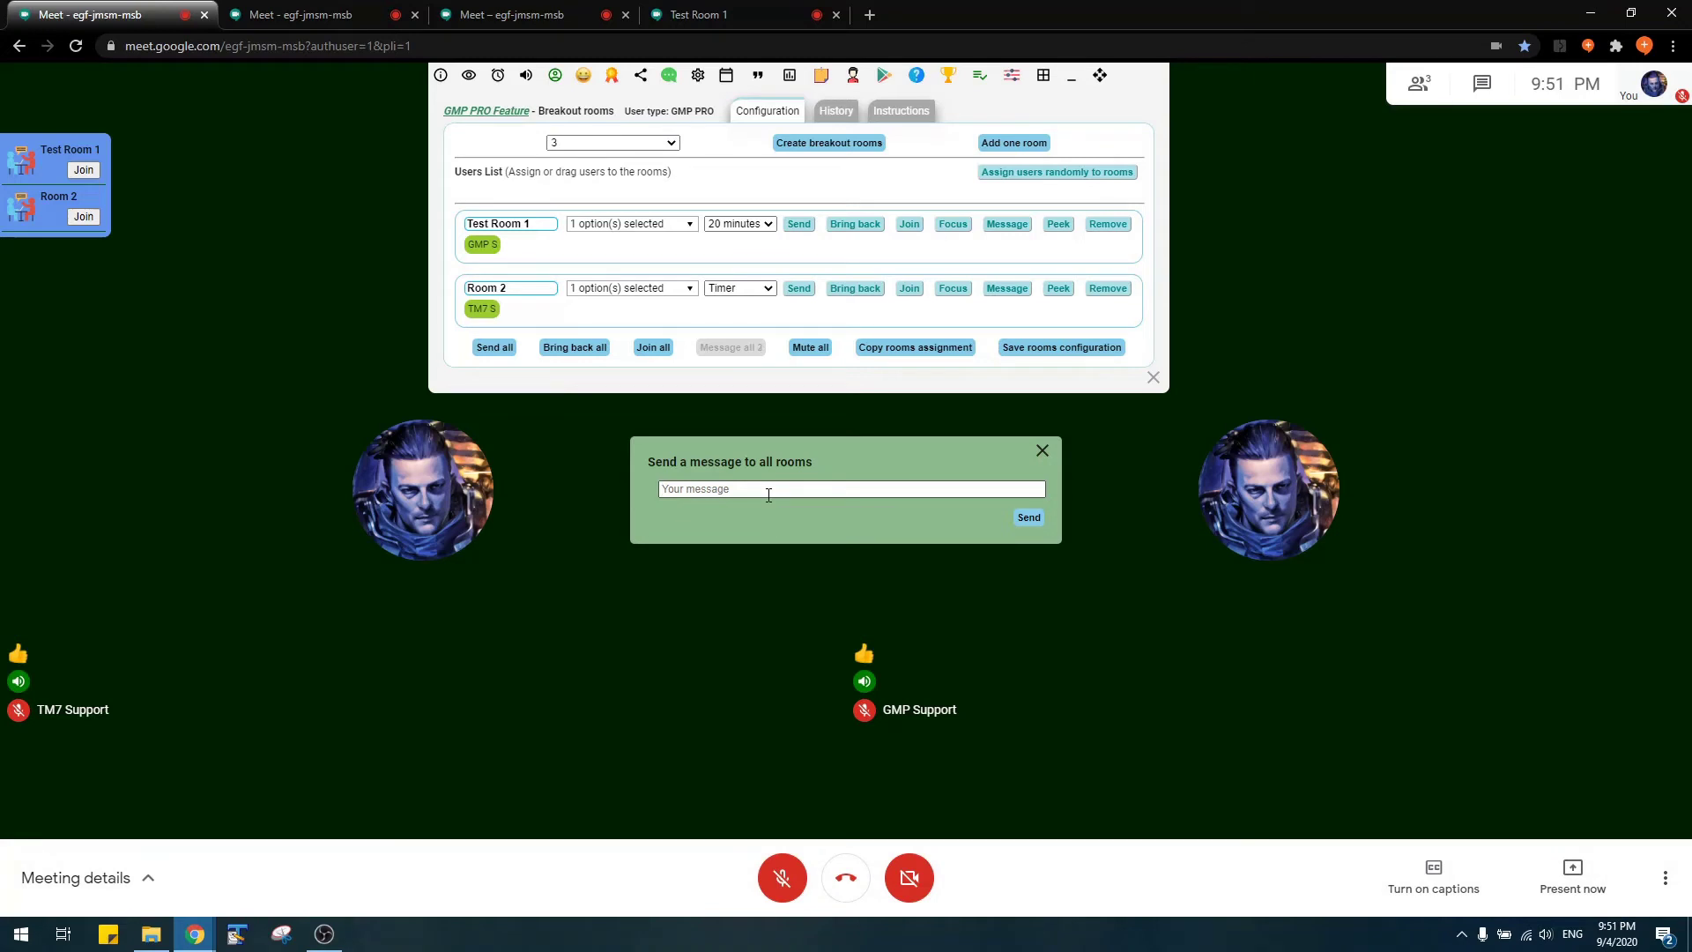
text(ssage)
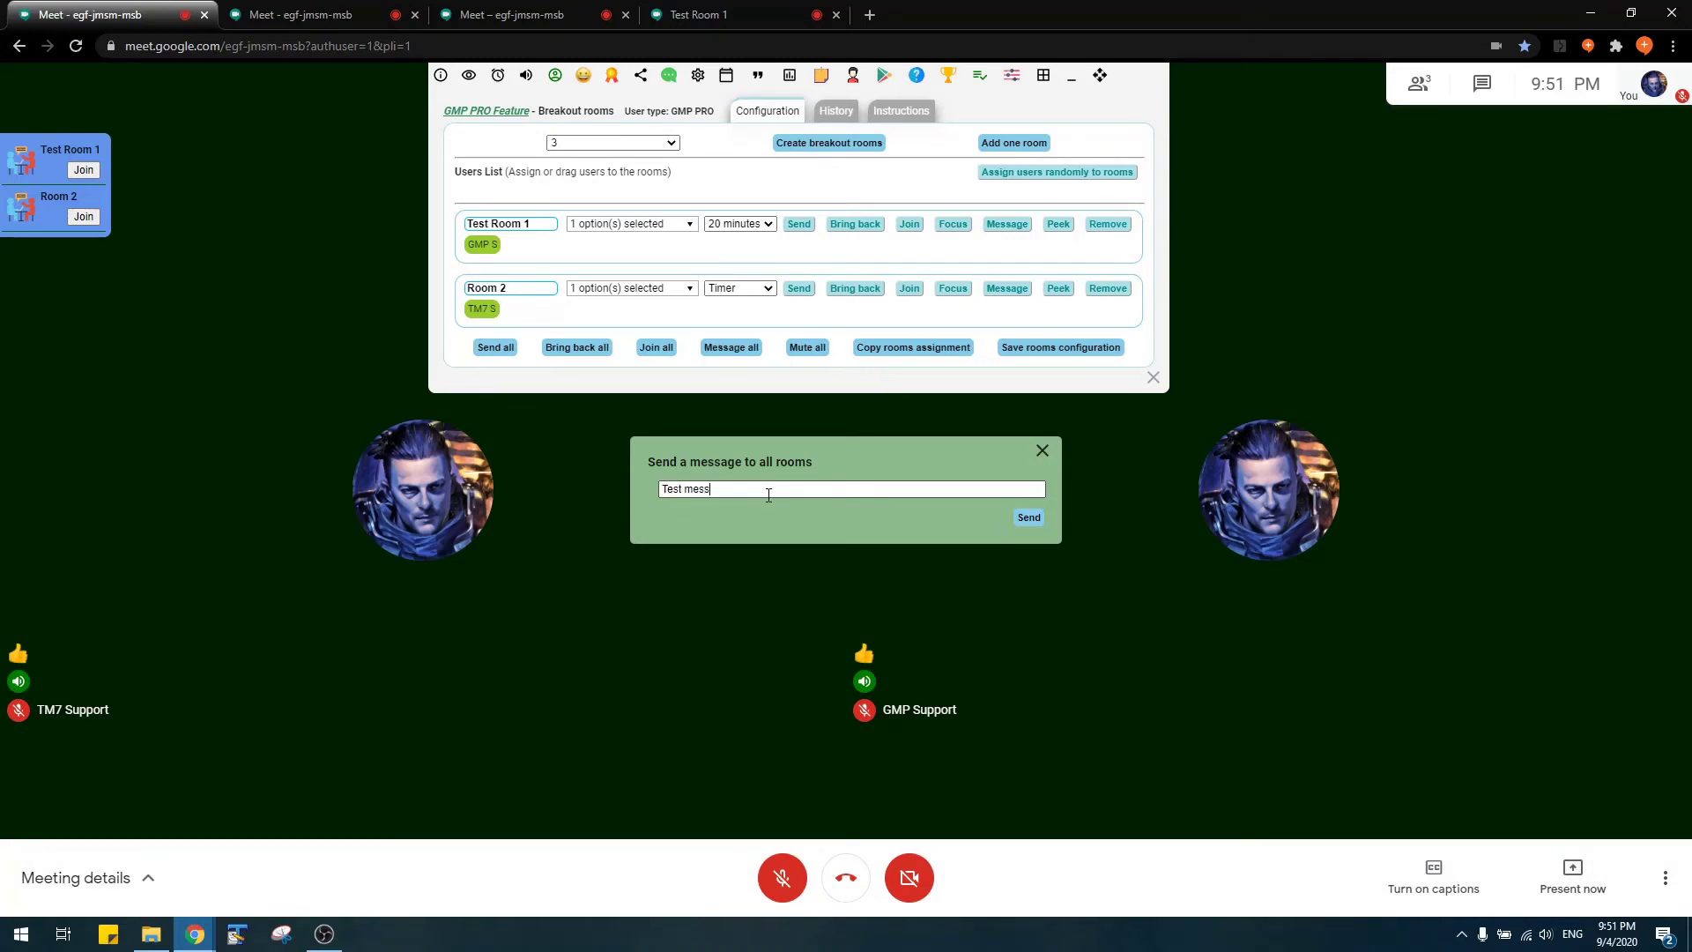
click(1026, 517)
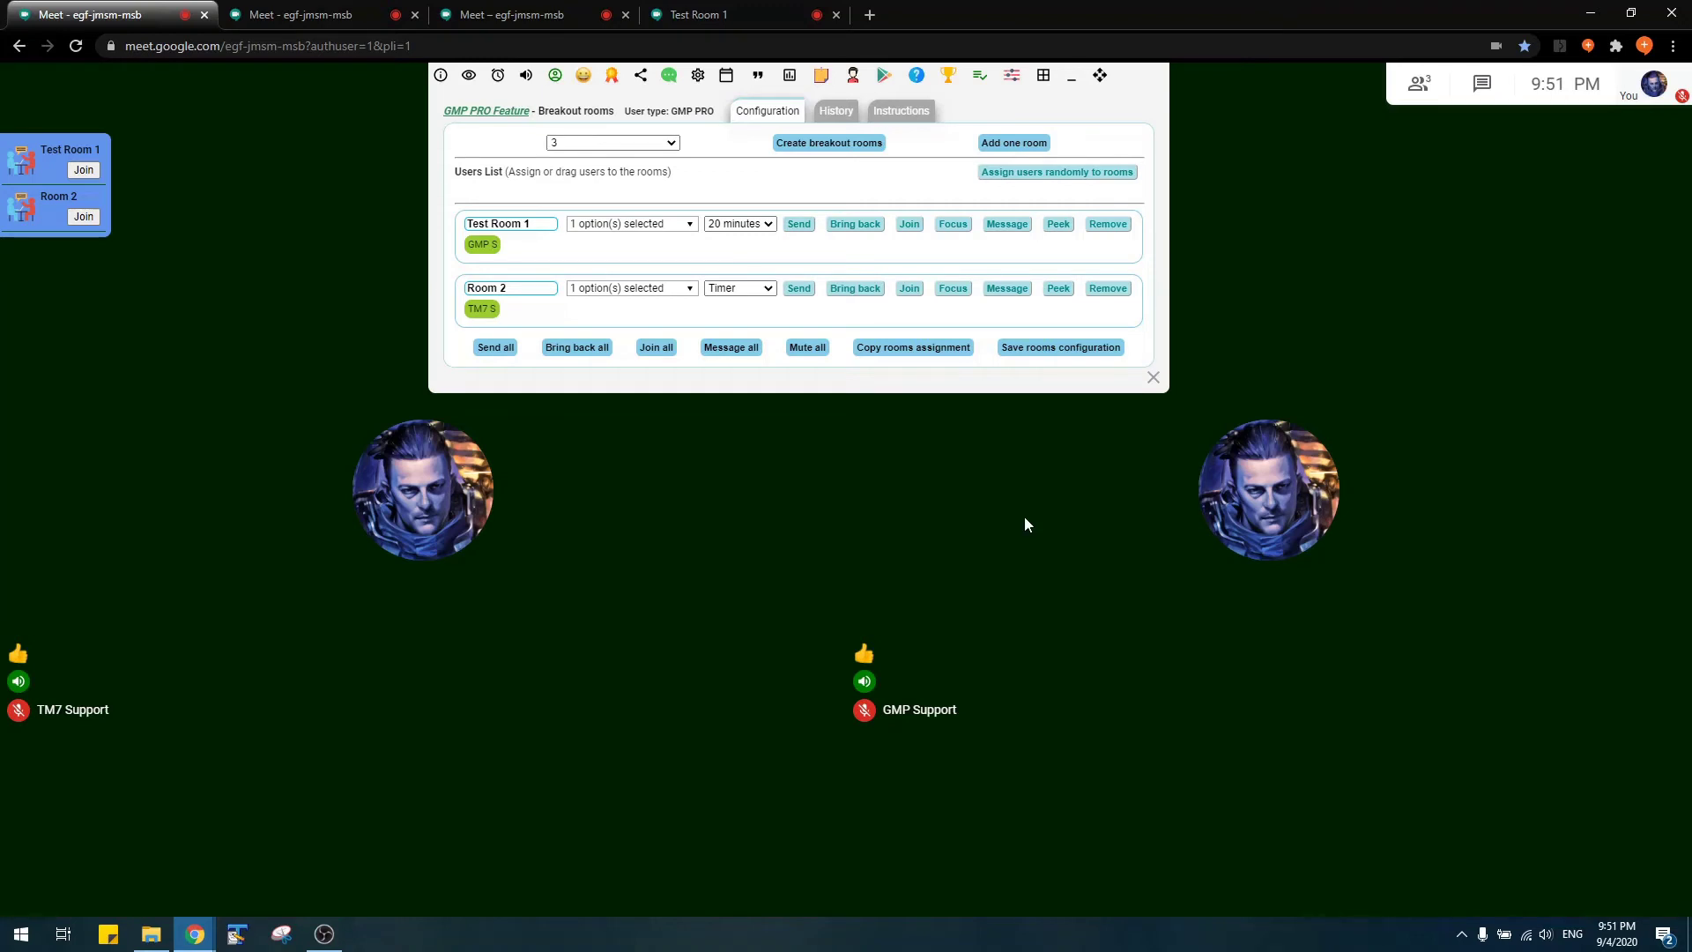
click(763, 15)
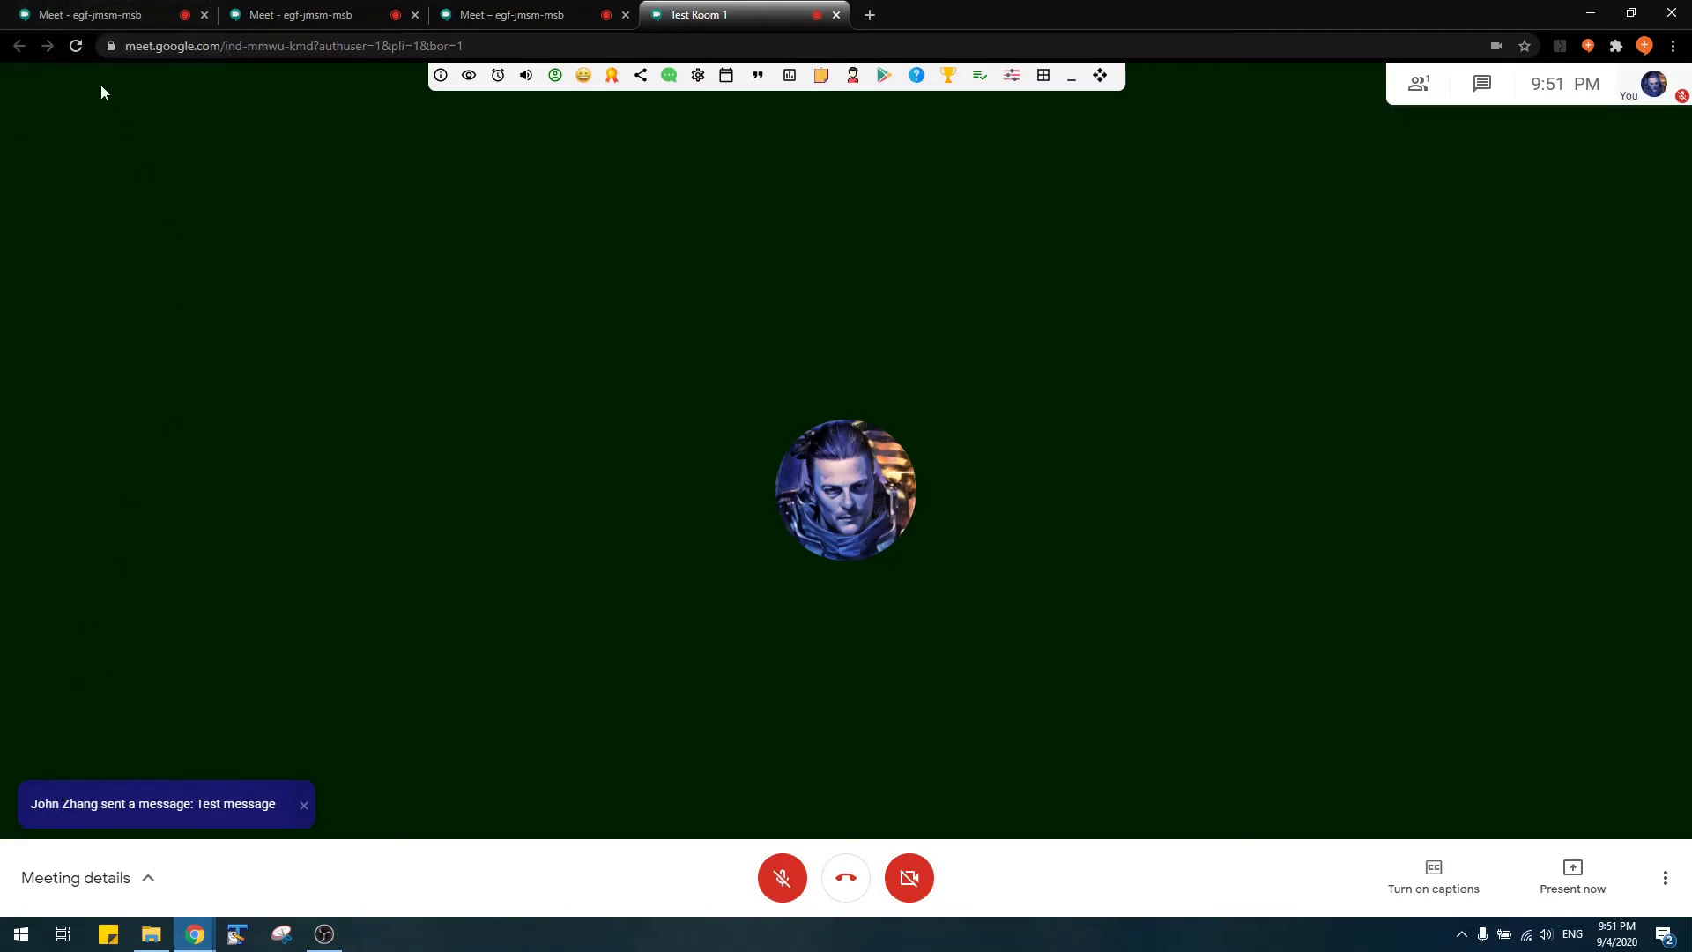
click(103, 16)
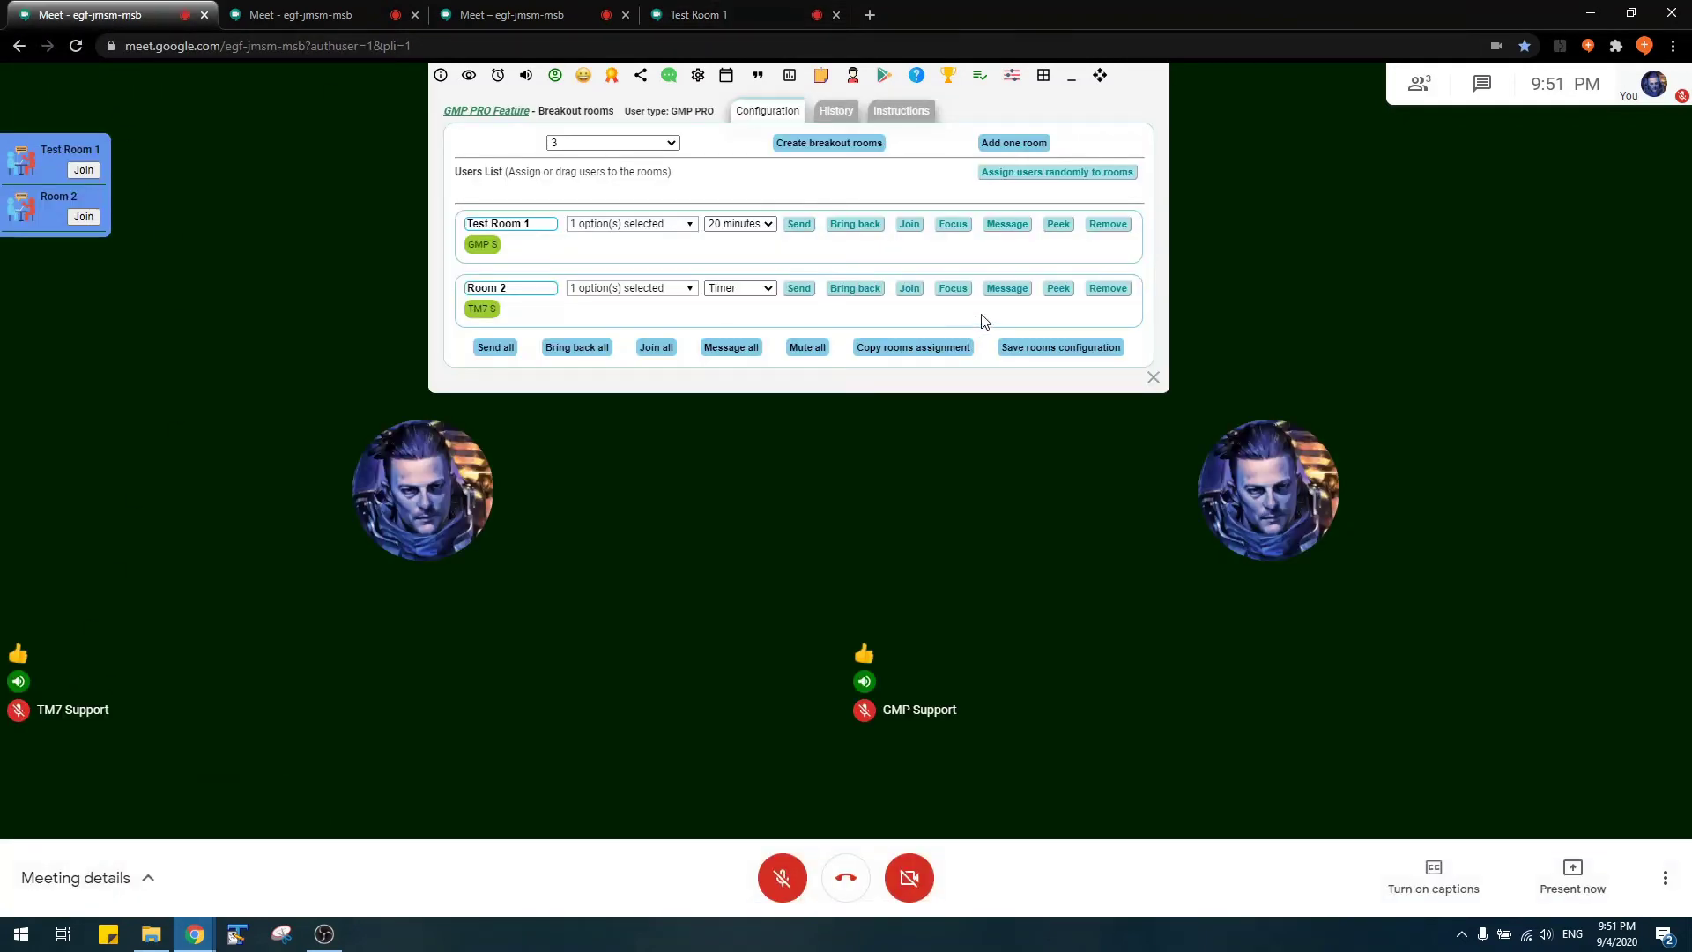
- Review the participant lists of Test Room 1 and Room 2
click(1057, 231)
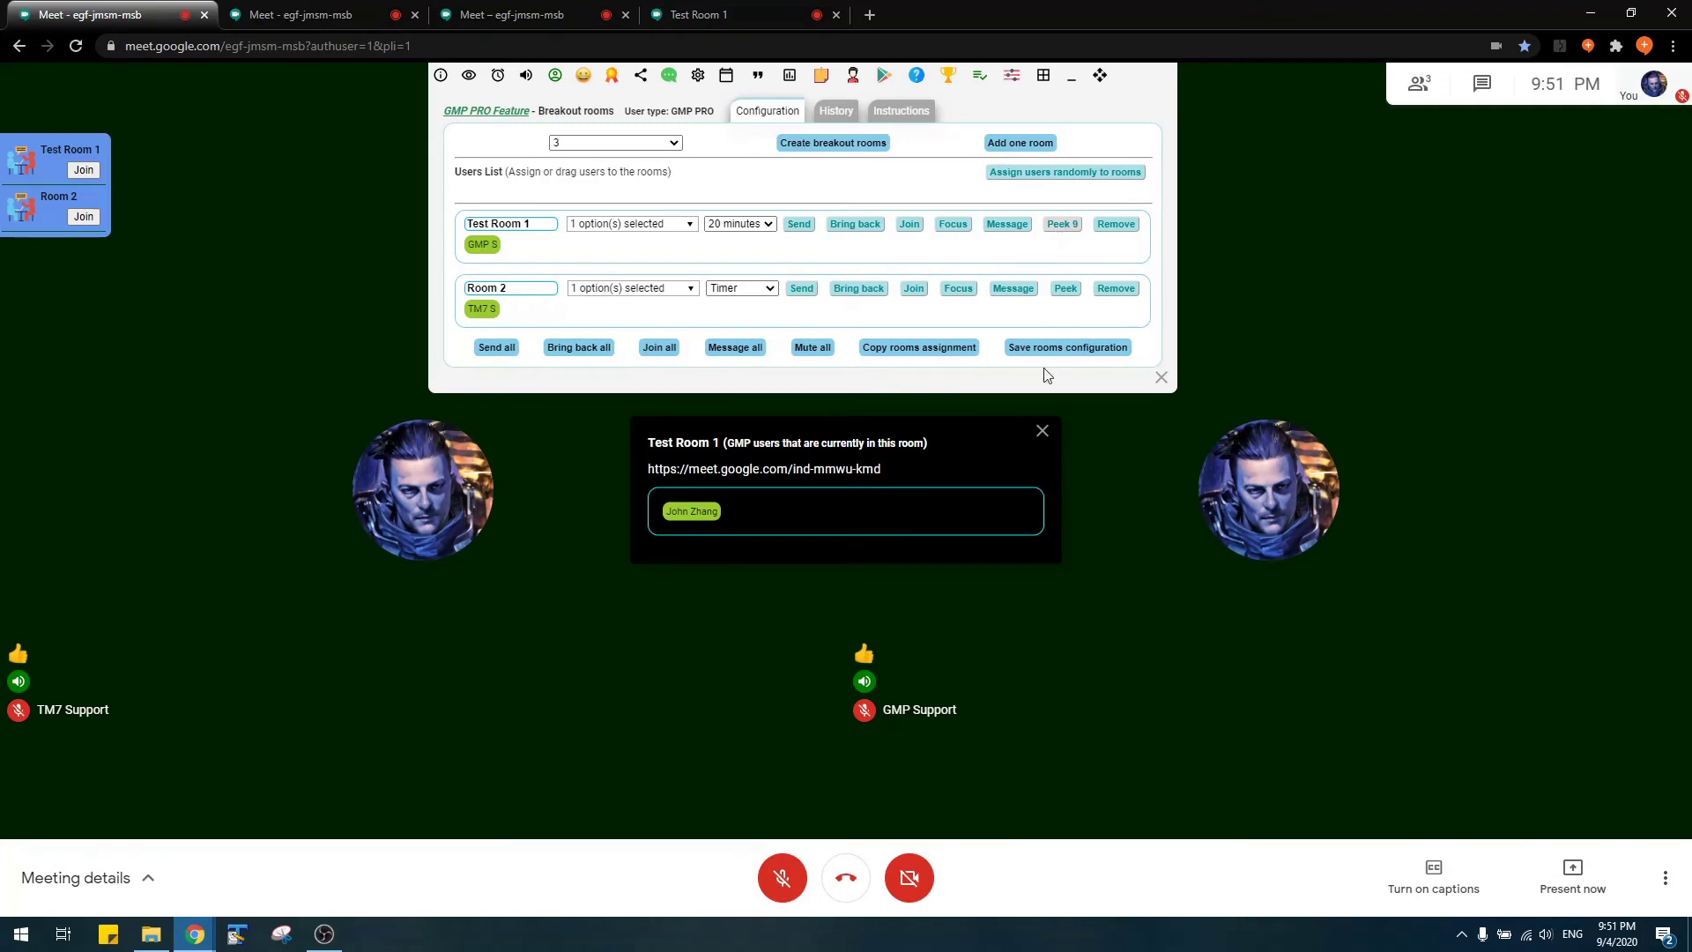
click(1041, 434)
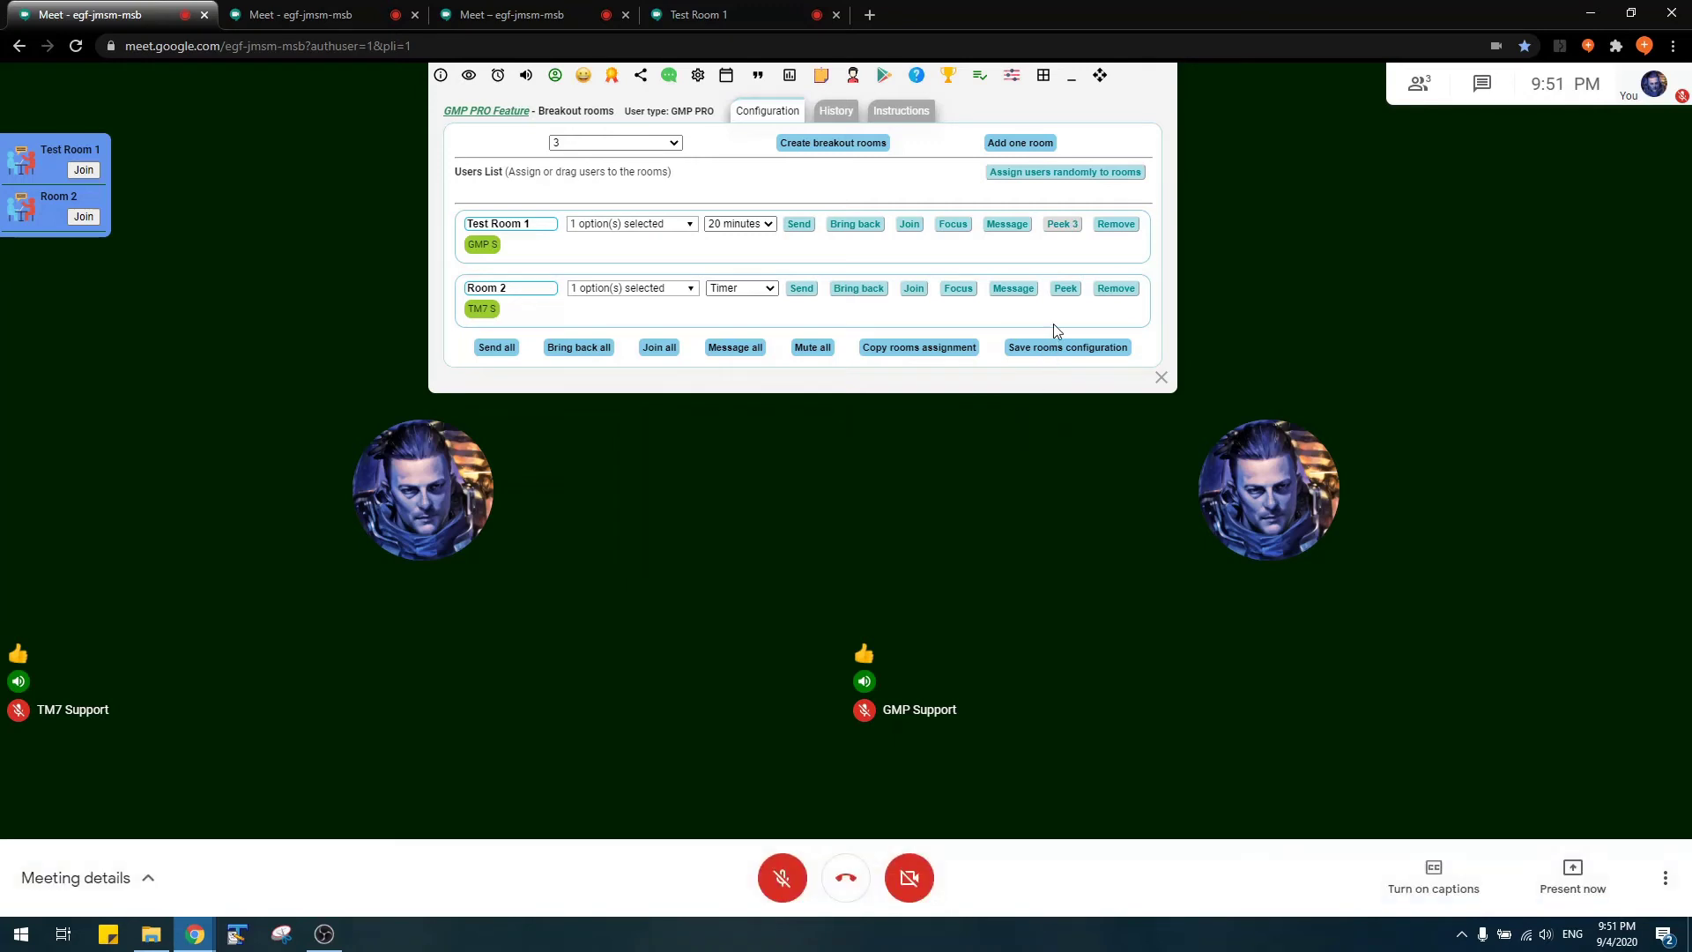
click(1068, 292)
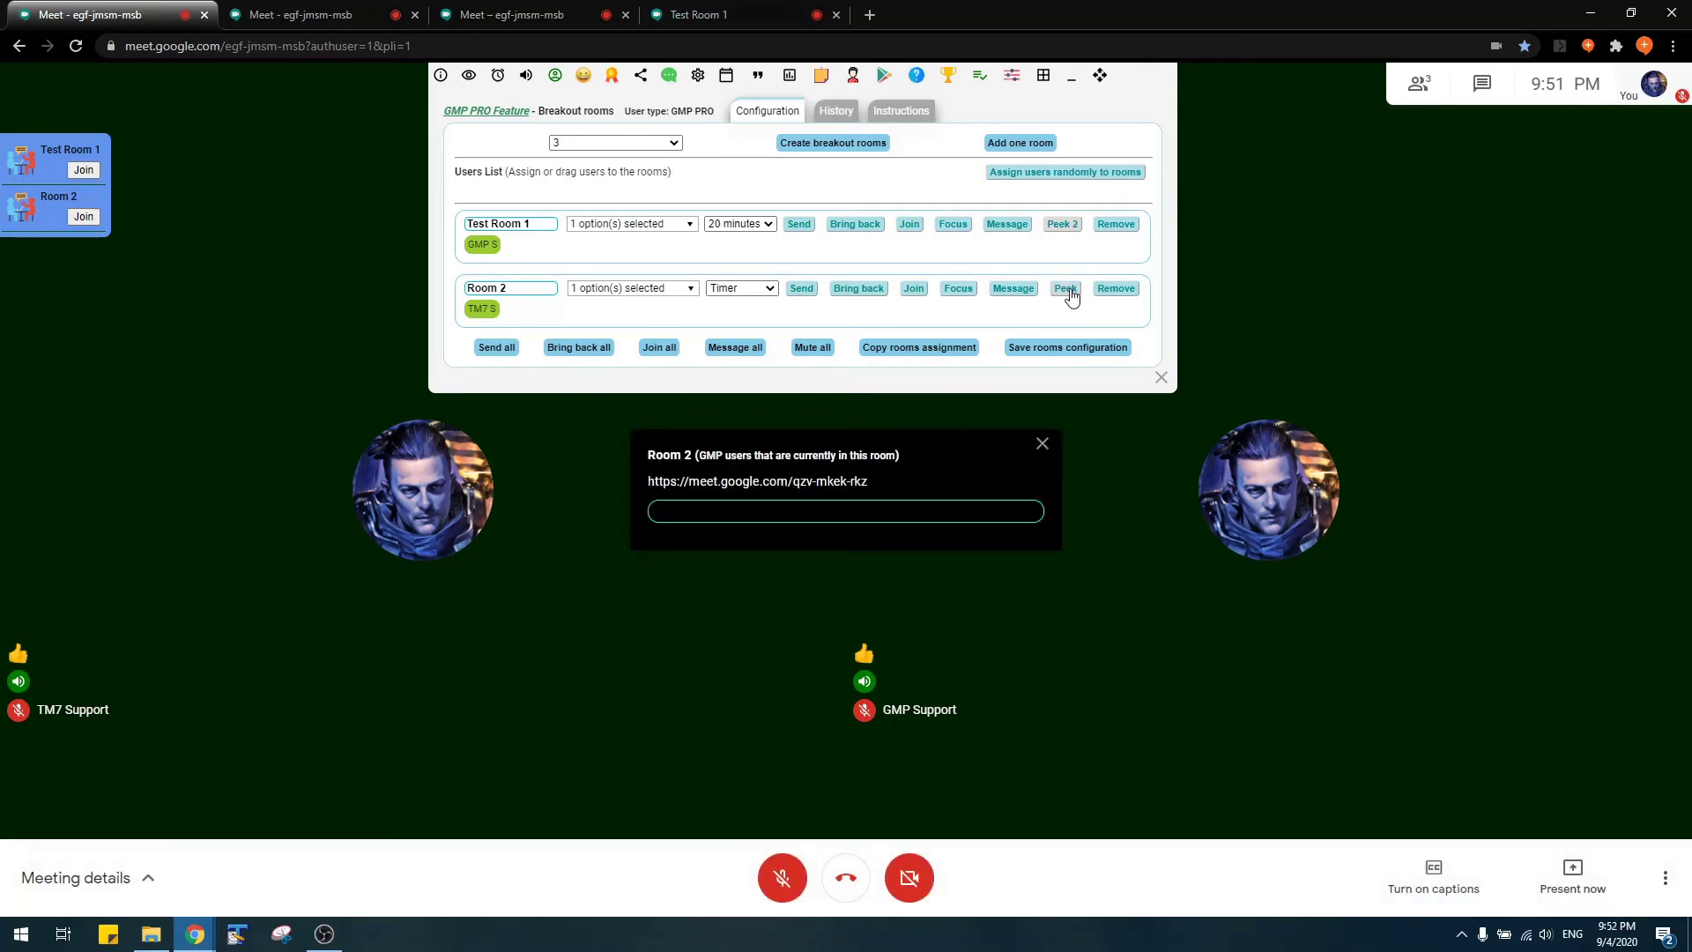
click(1042, 445)
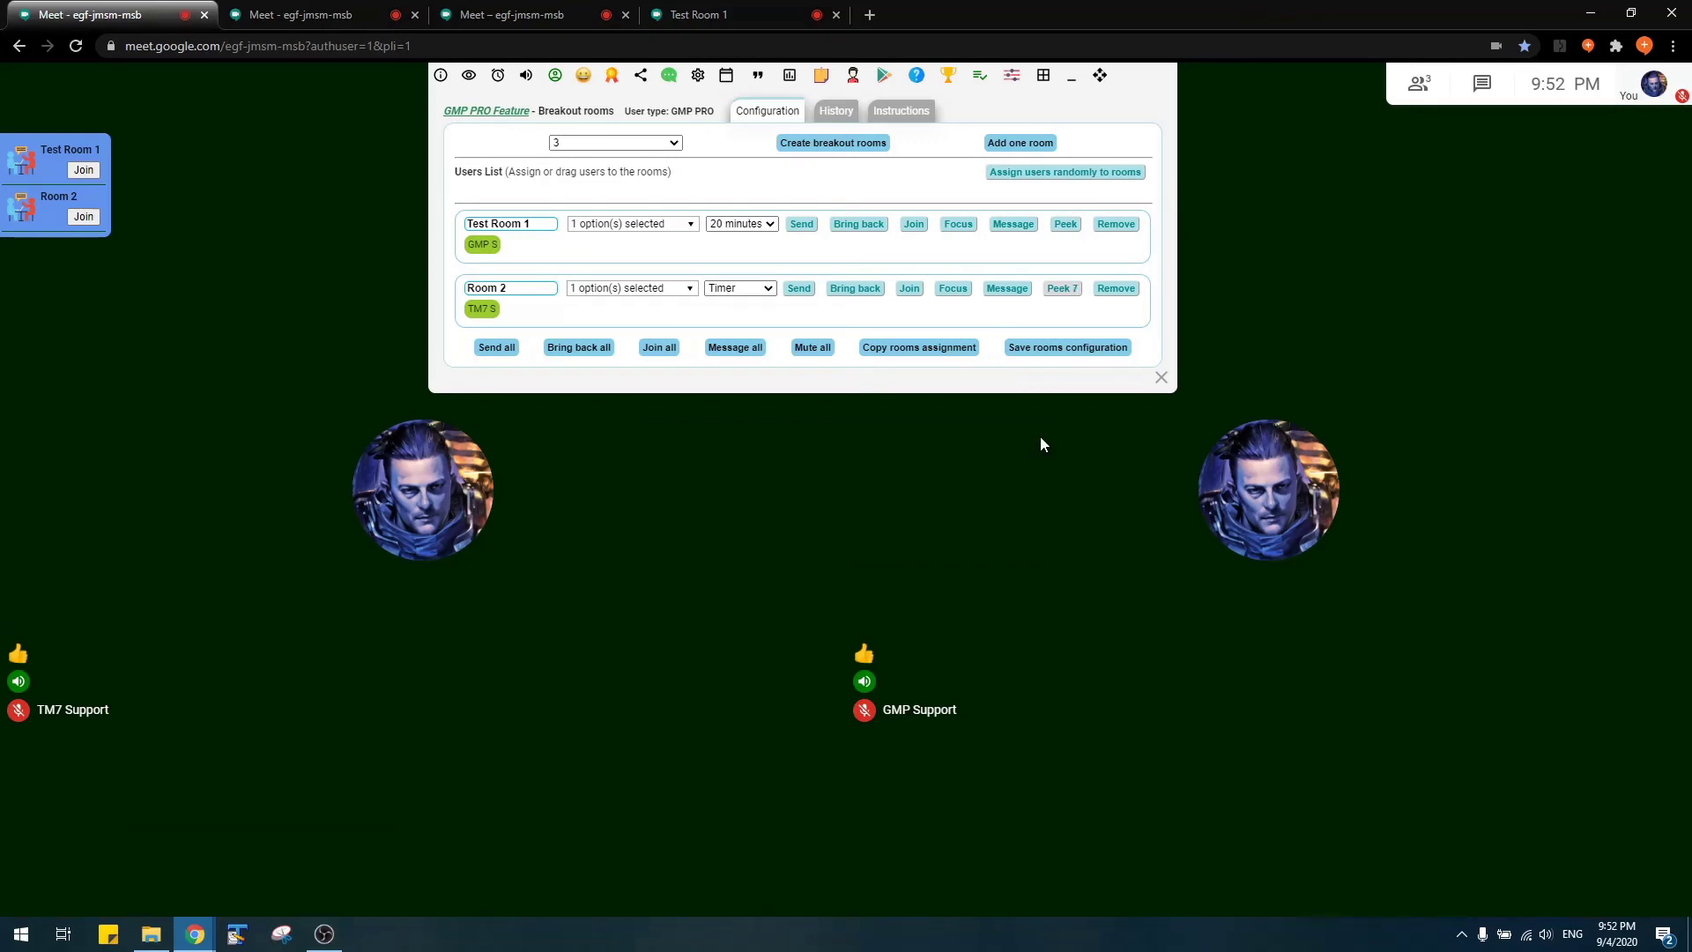
- Select the Test Room 1 meeting link in its popup, then close the popup
click(1067, 225)
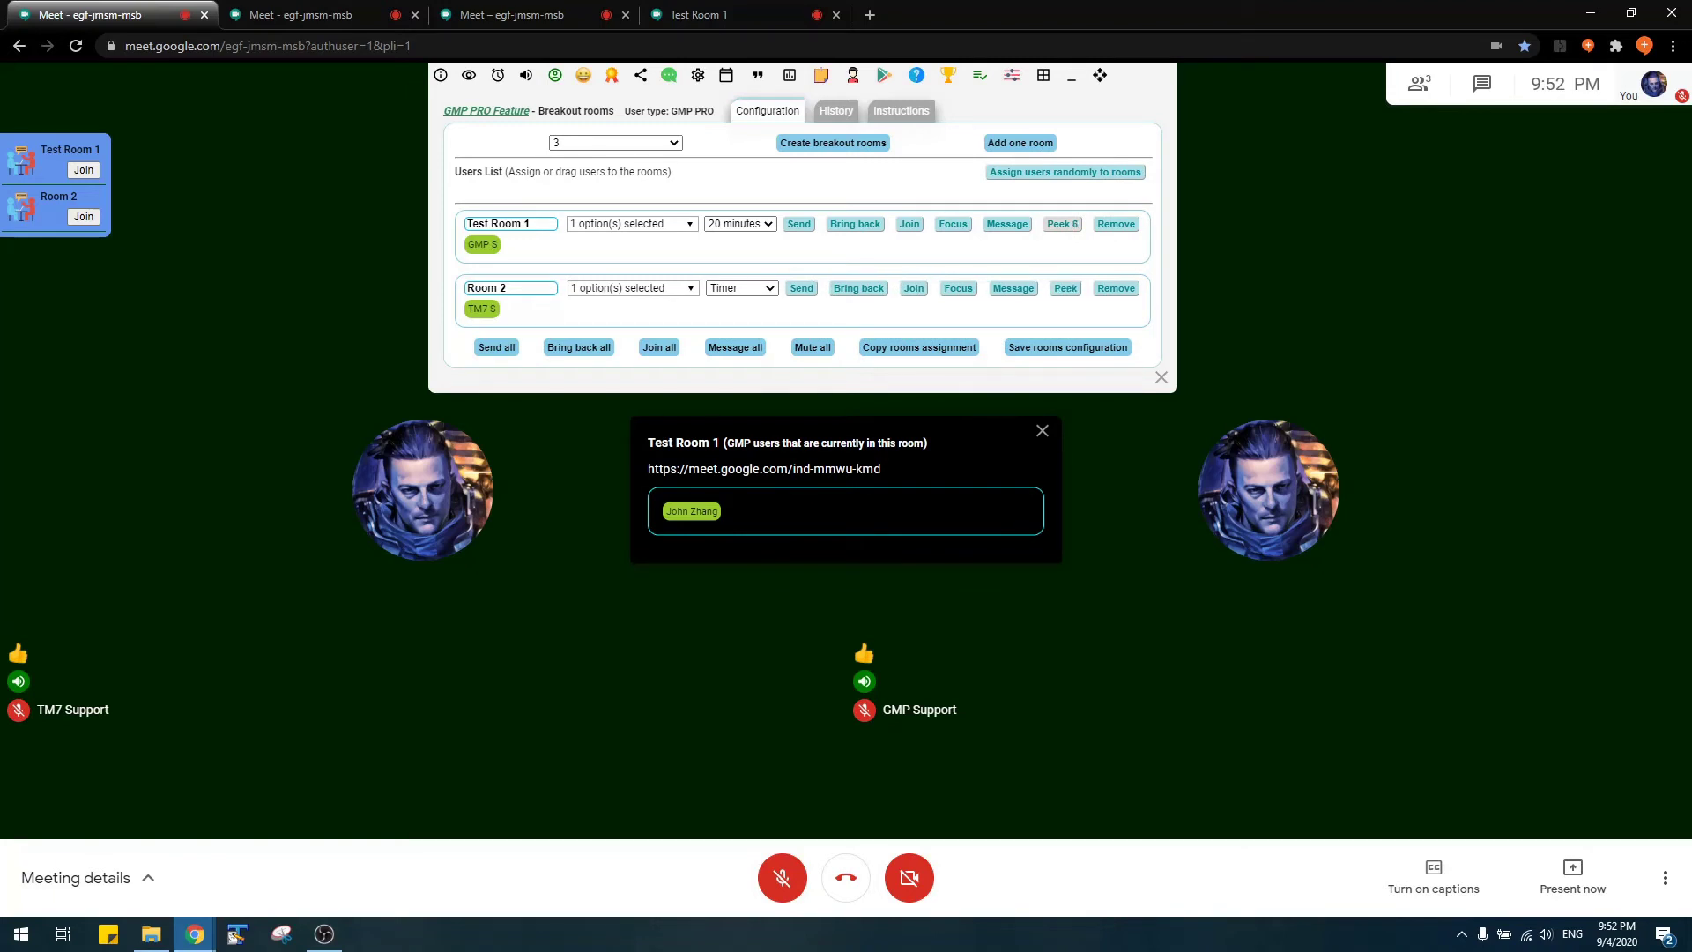
triple_click(878, 468)
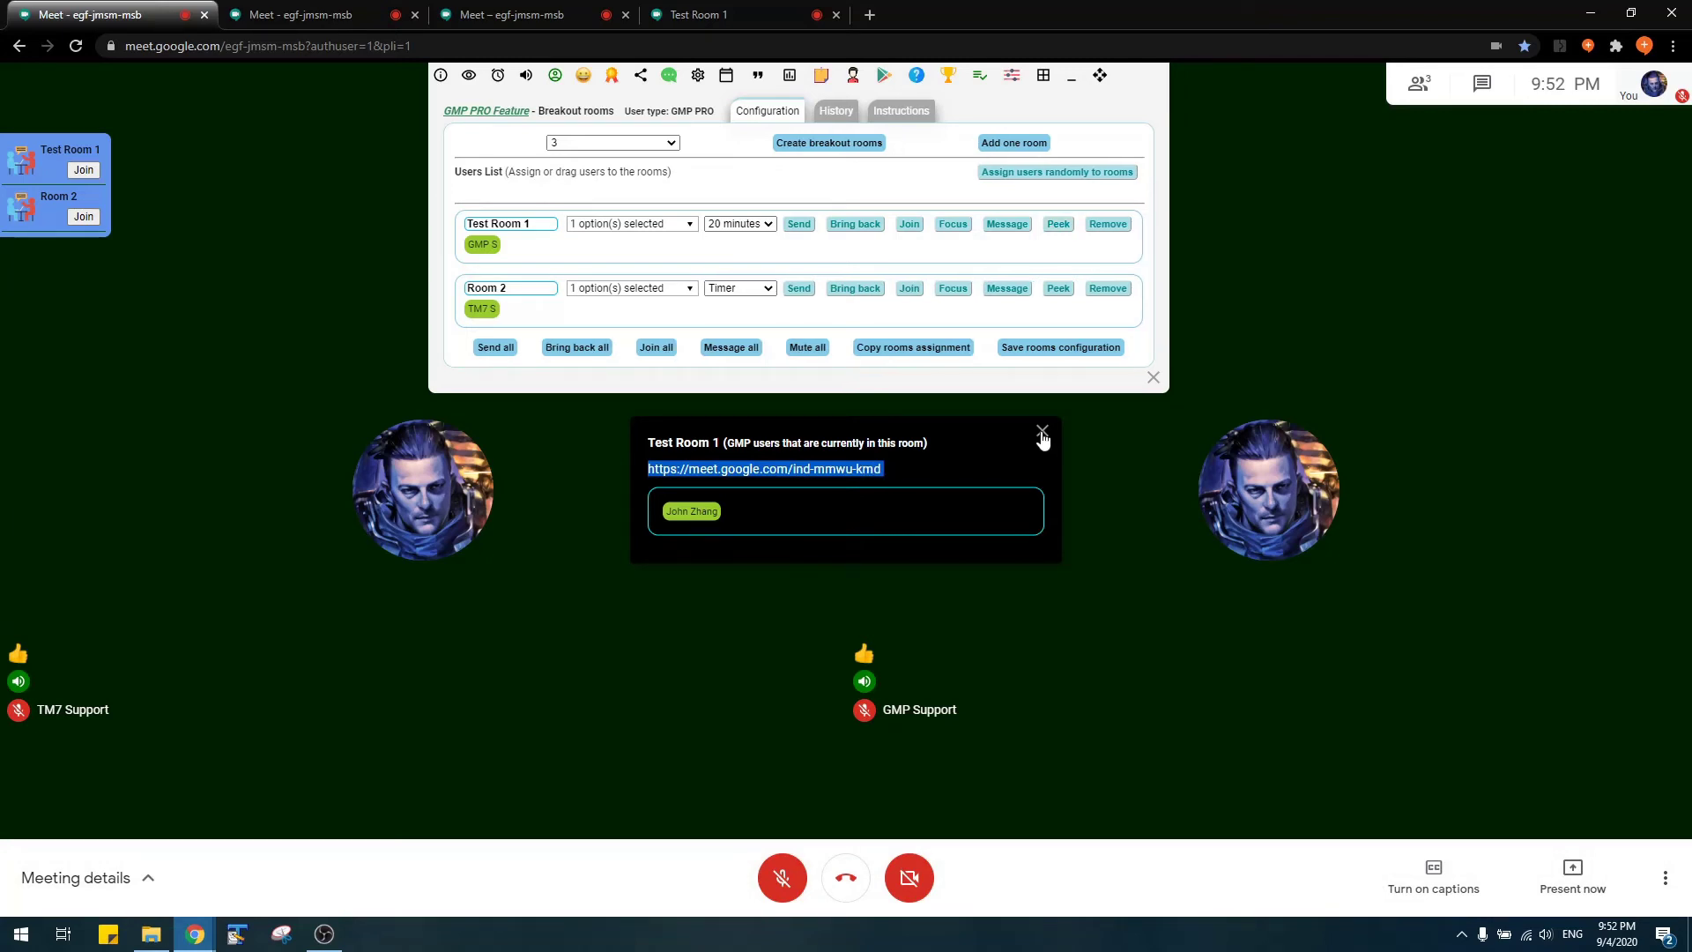
double_click(837, 471)
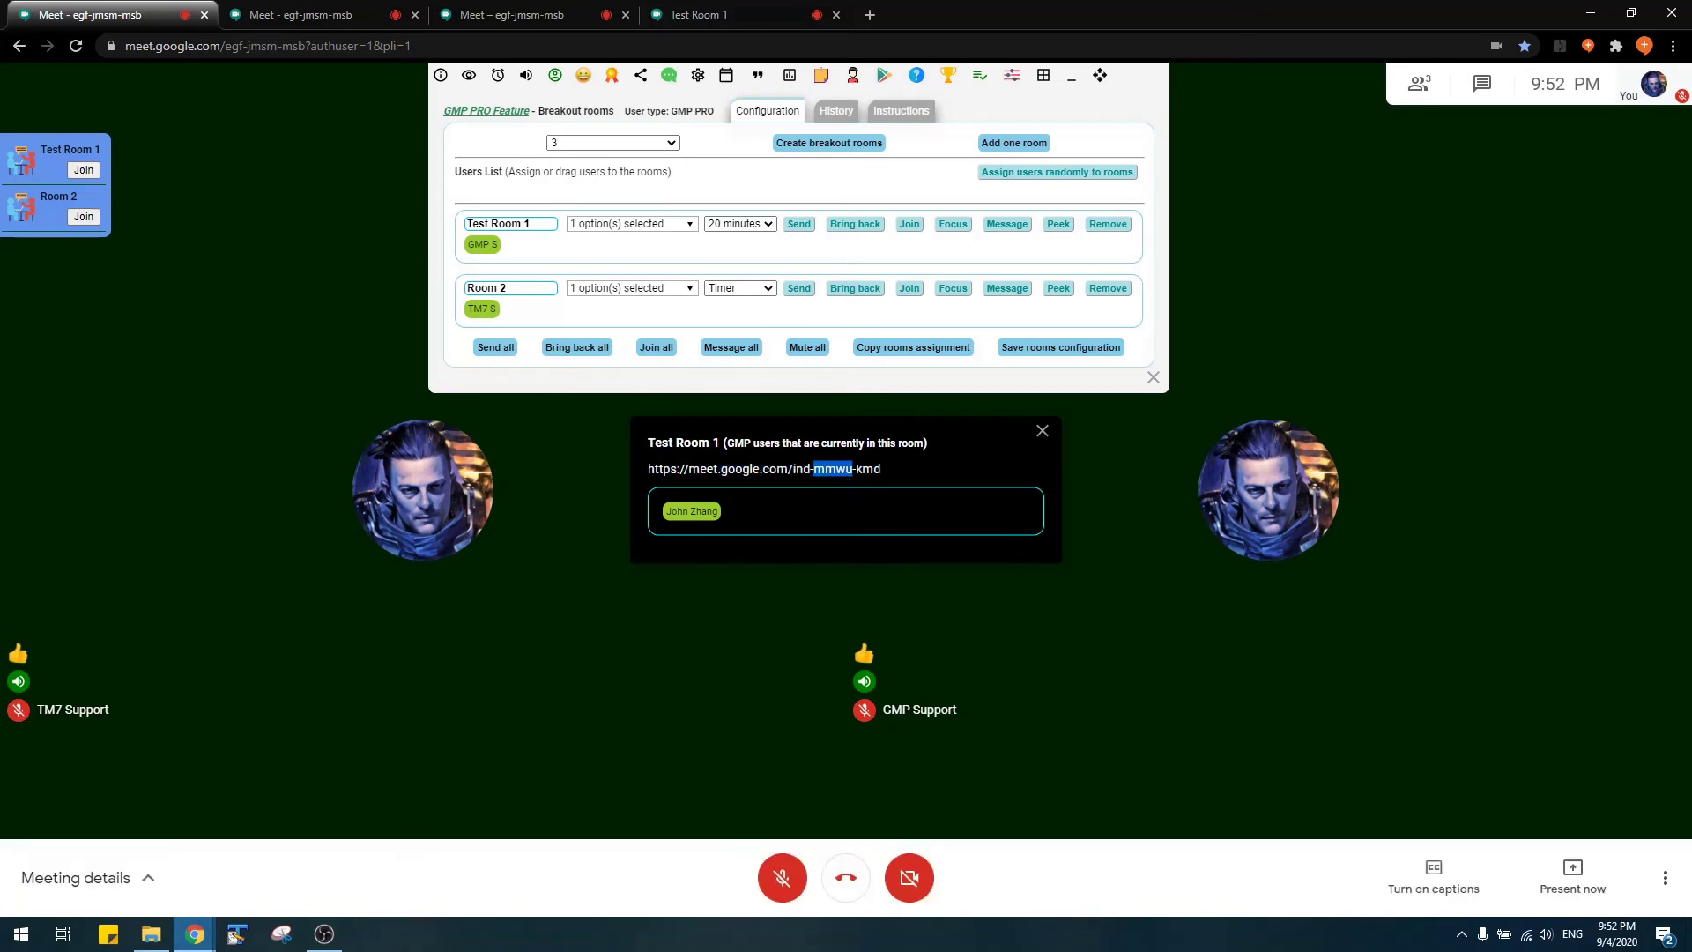
click(838, 472)
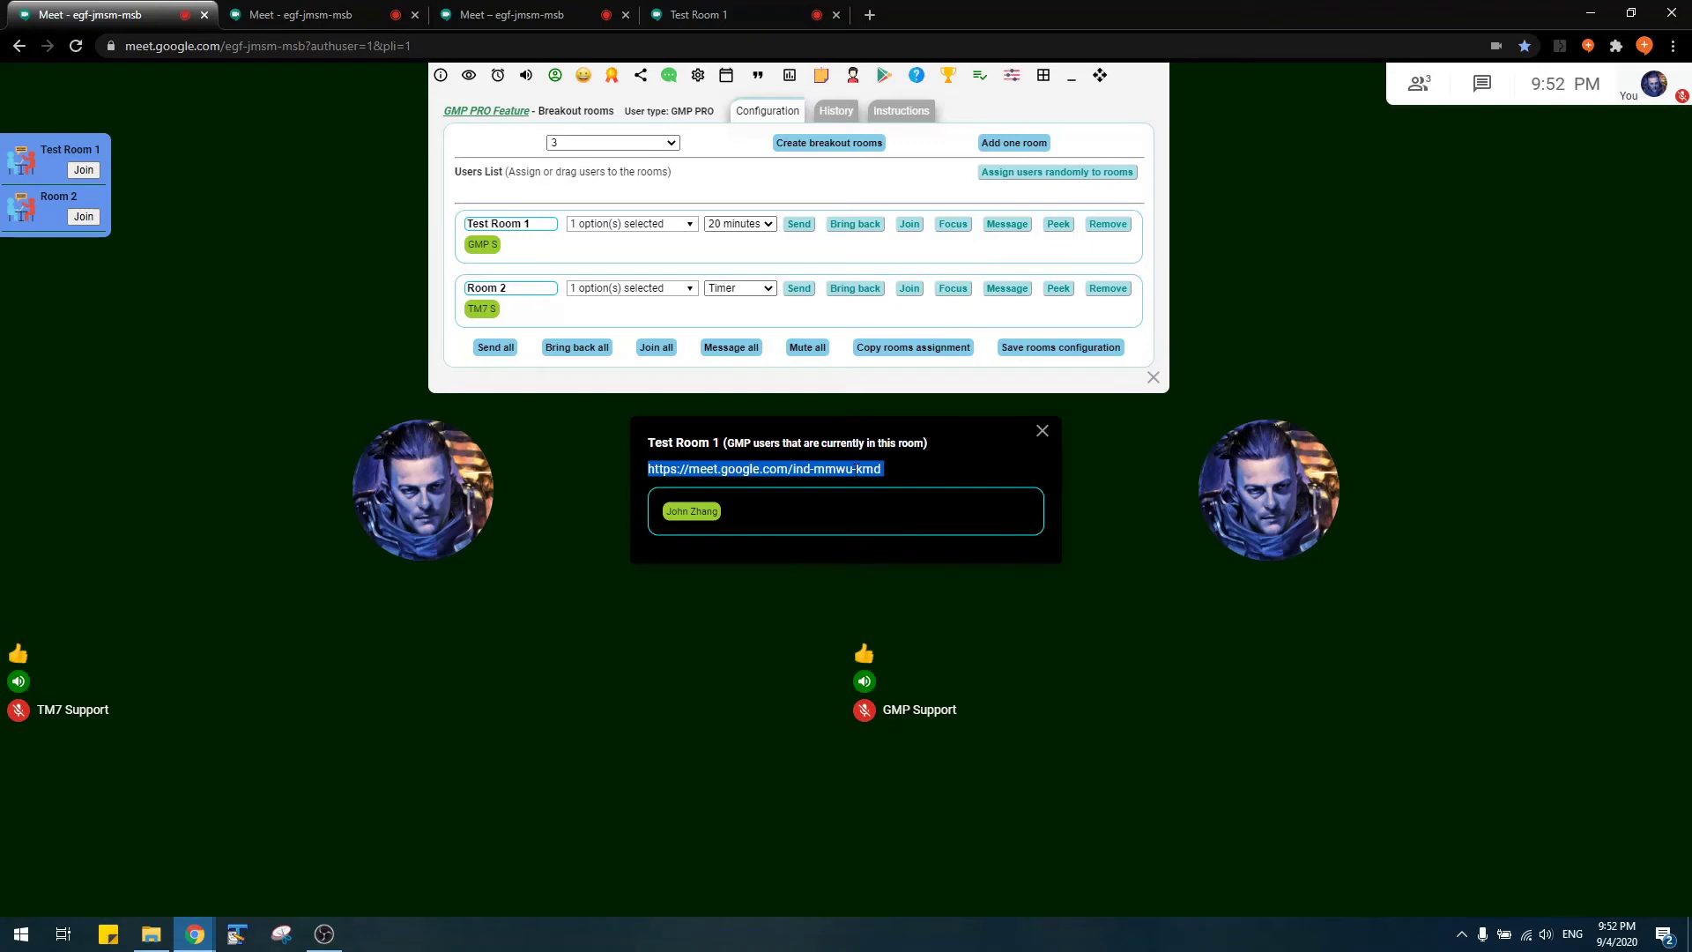
click(1042, 433)
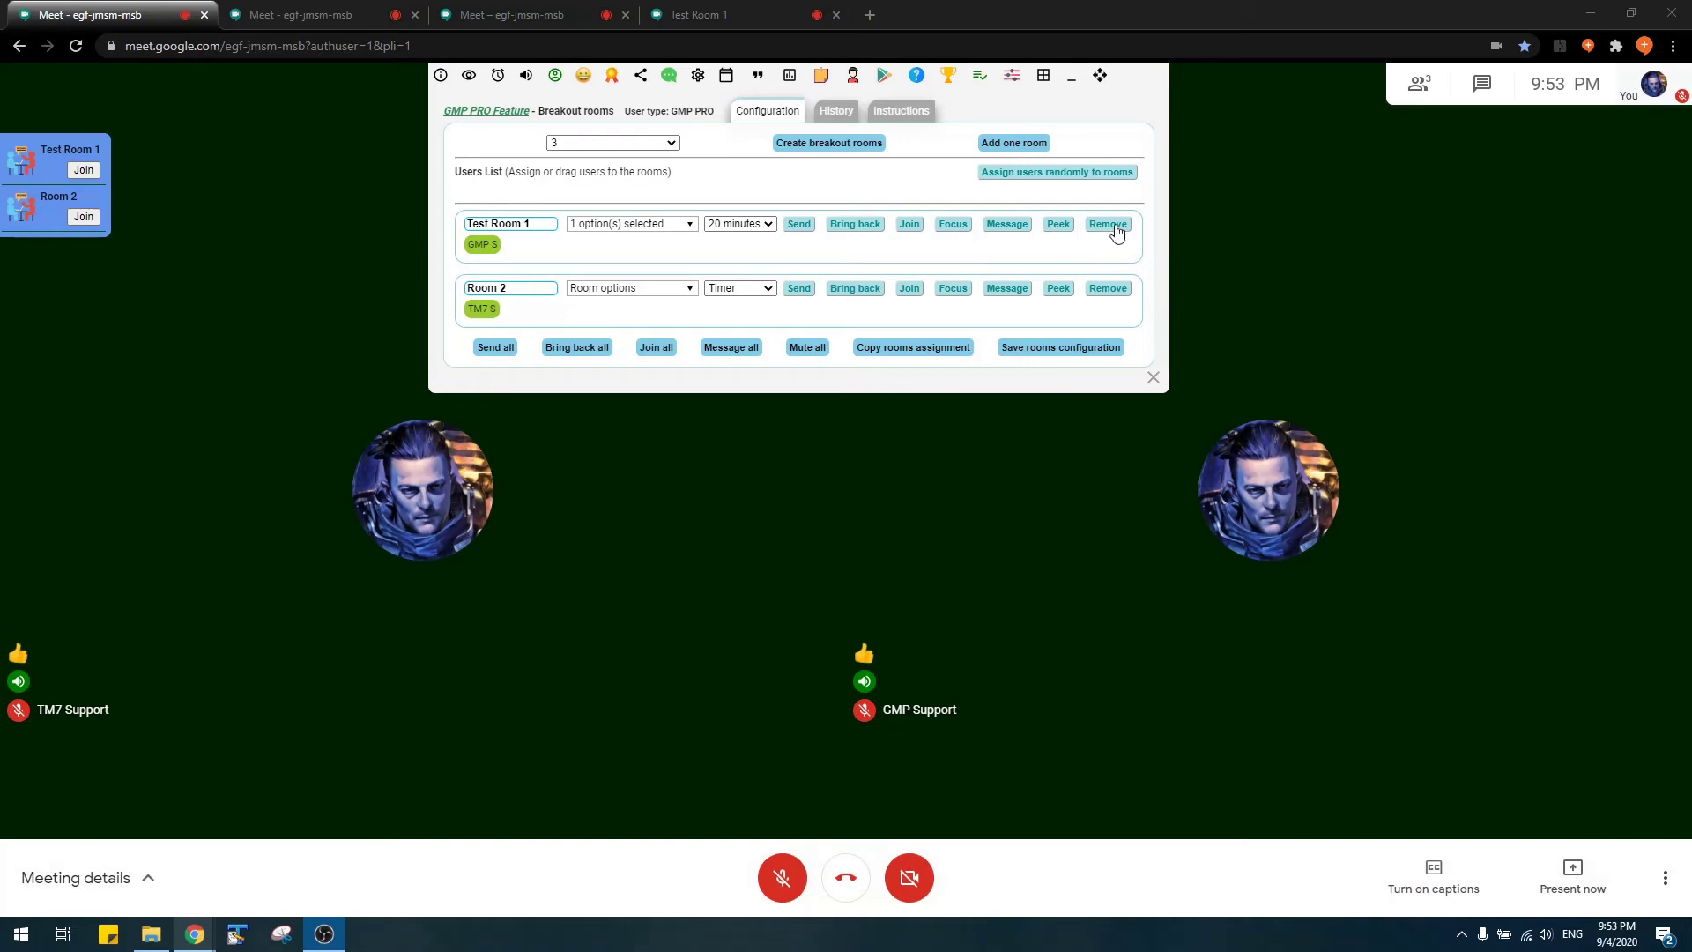
click(1112, 293)
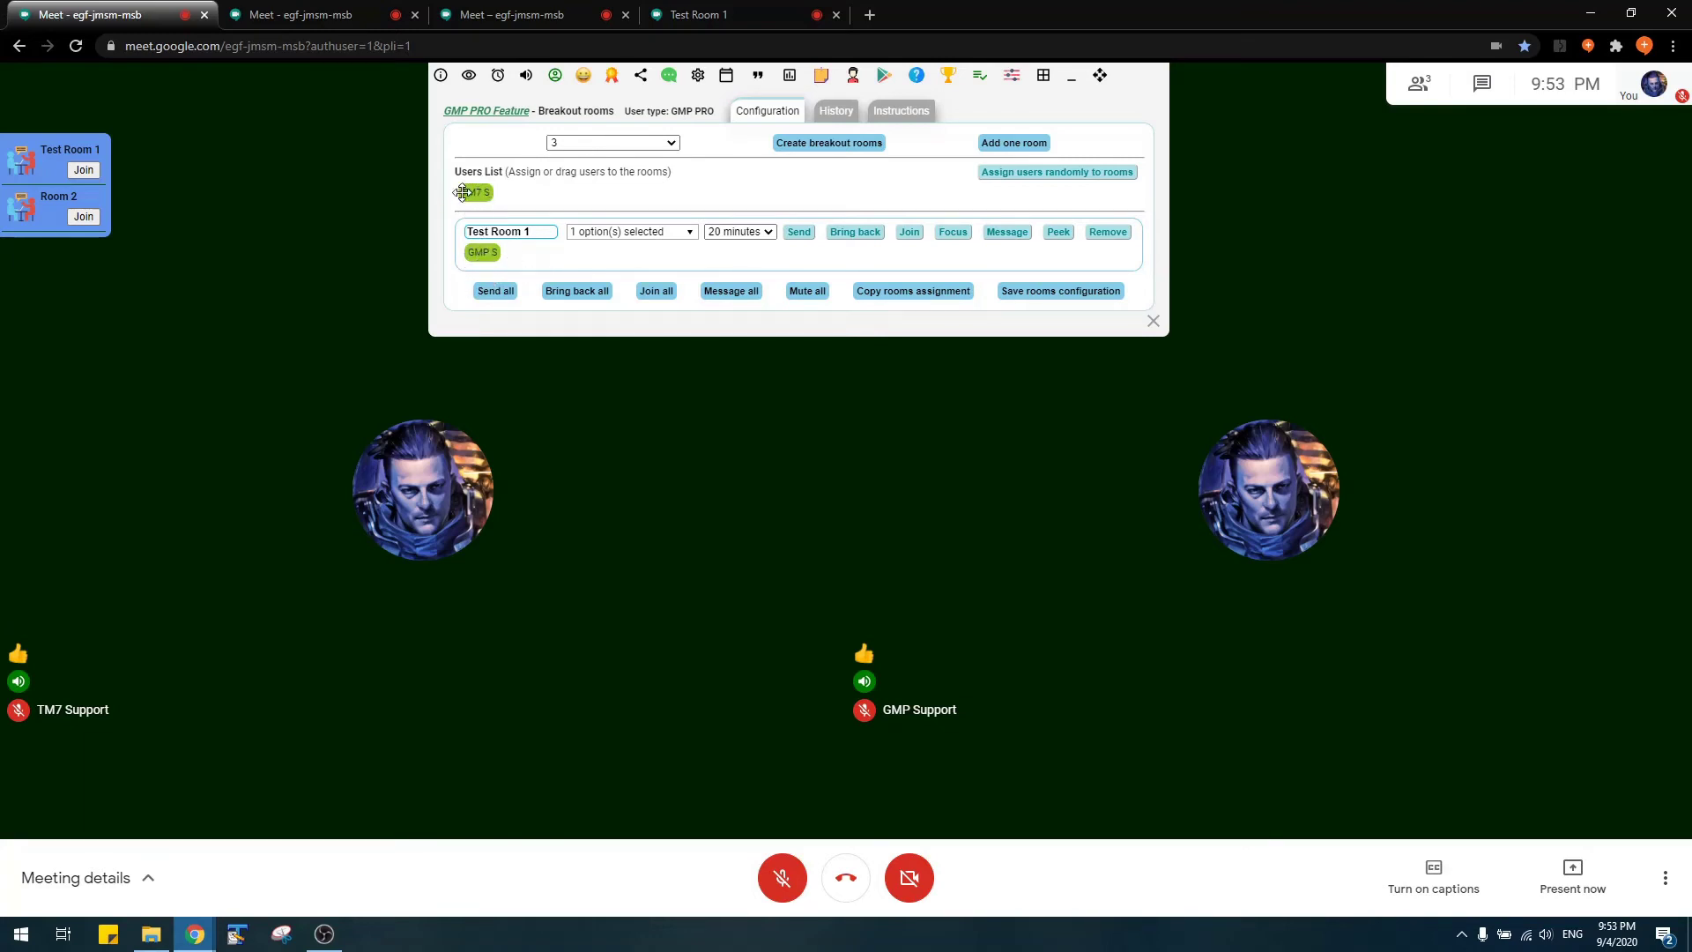
drag(476, 192, 564, 251)
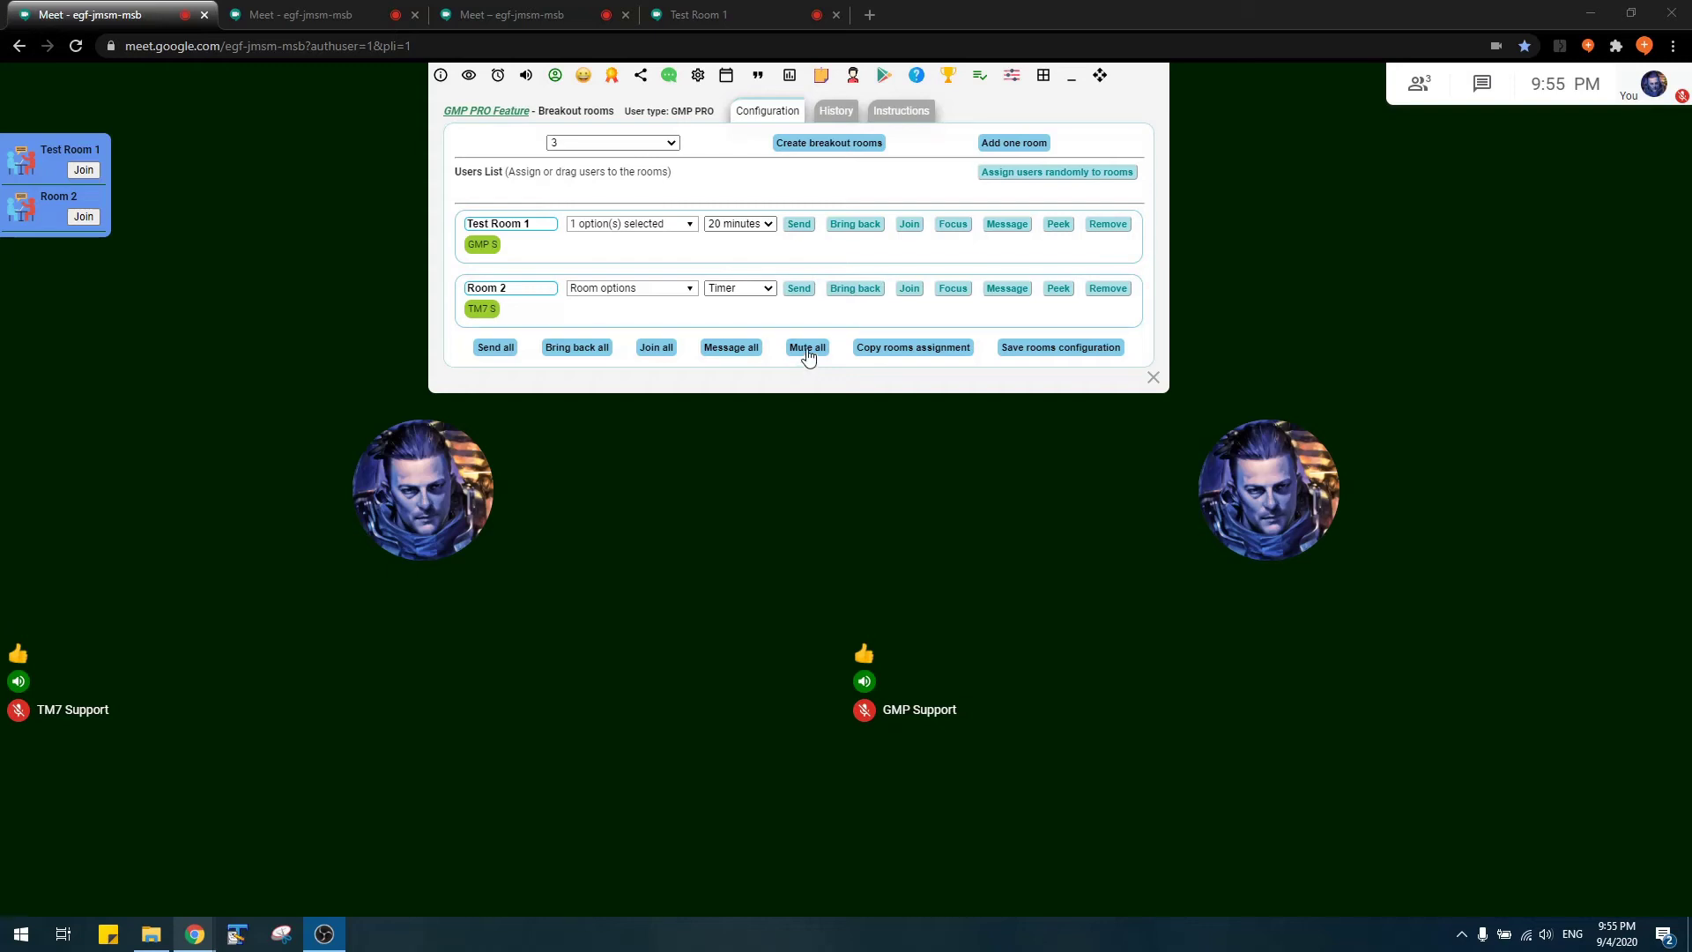
- Mute all breakout rooms, verify muting in Test Room 1, then mute all again from the main meeting
click(807, 352)
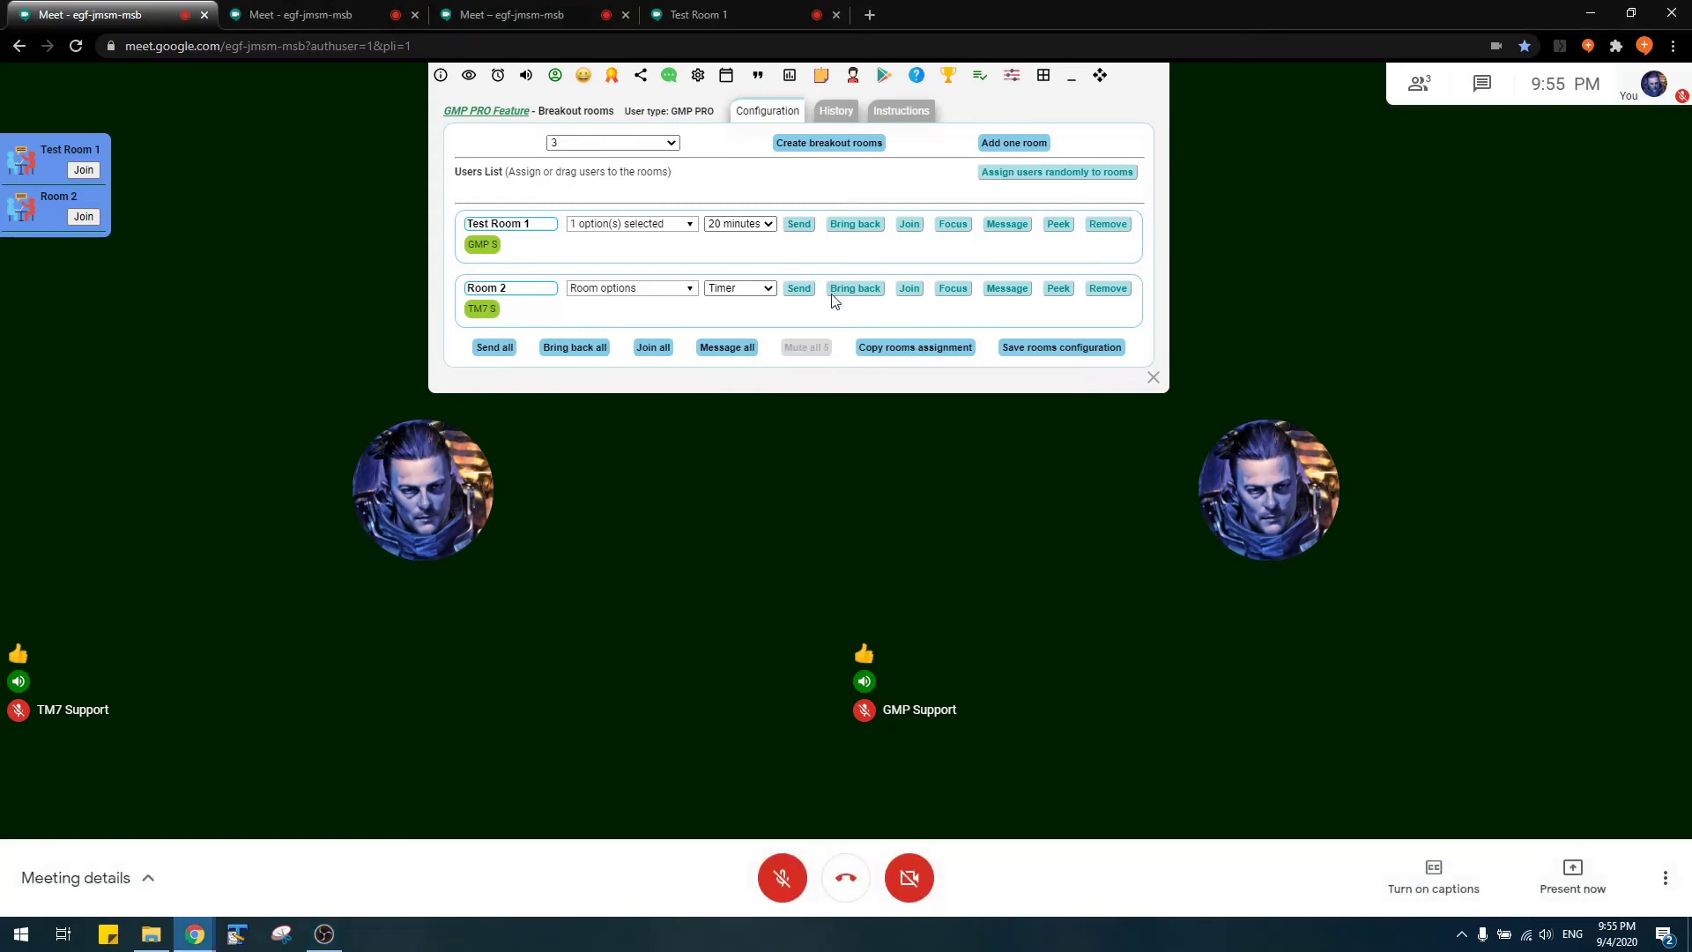
click(771, 13)
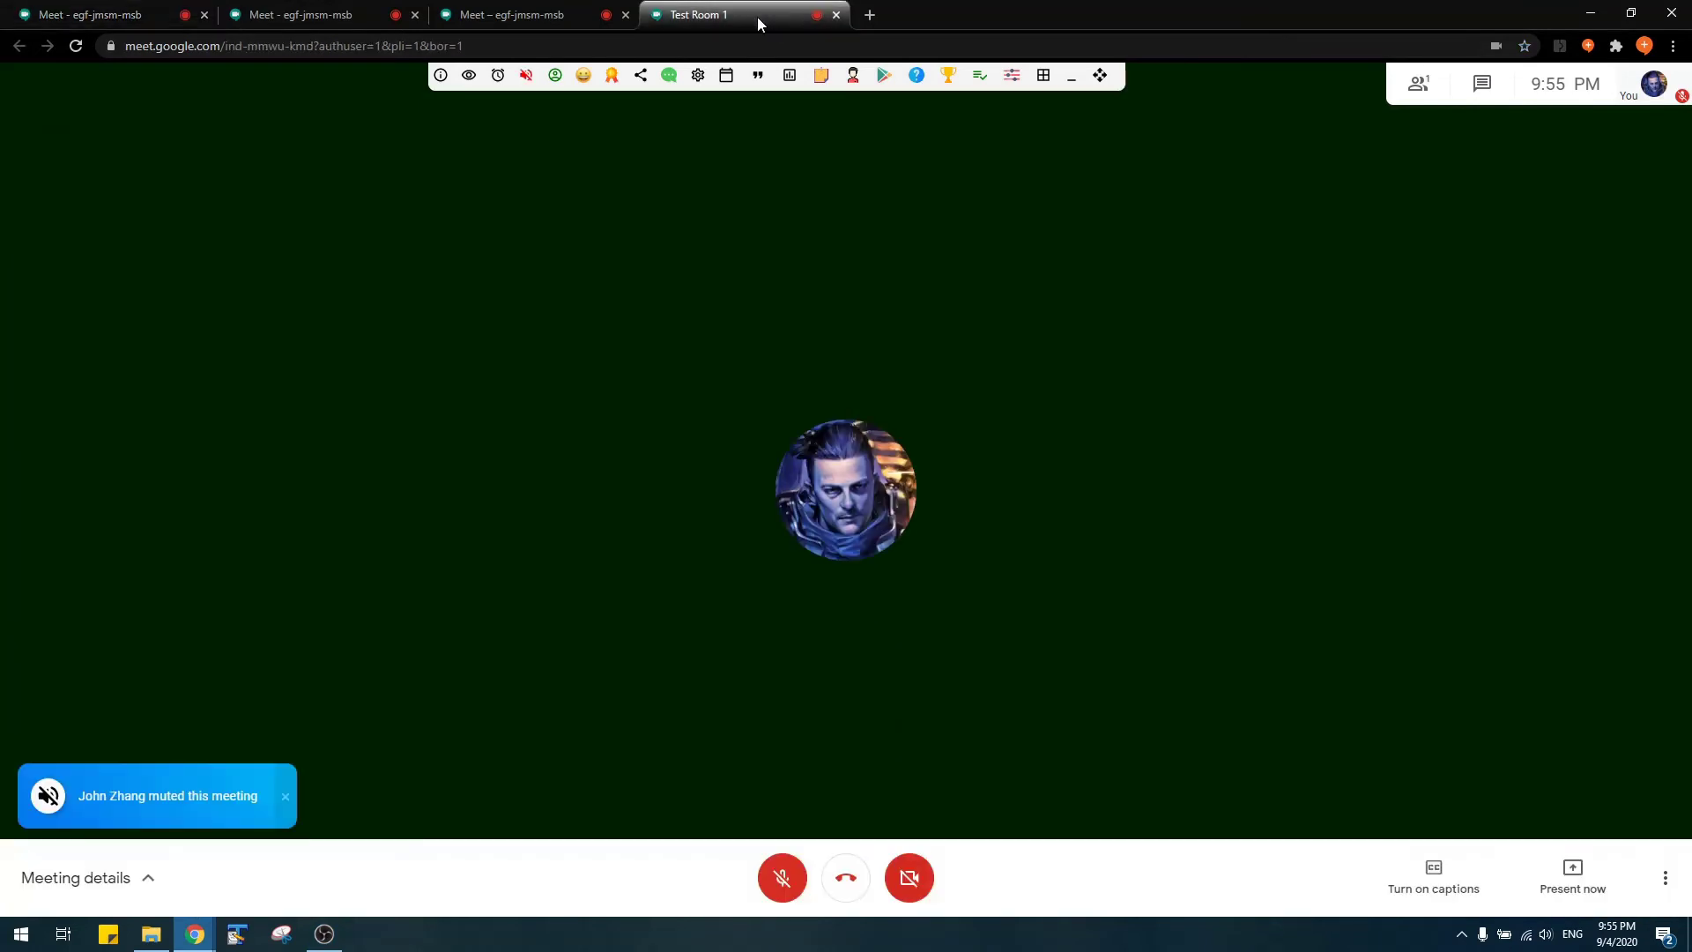
click(527, 77)
click(126, 19)
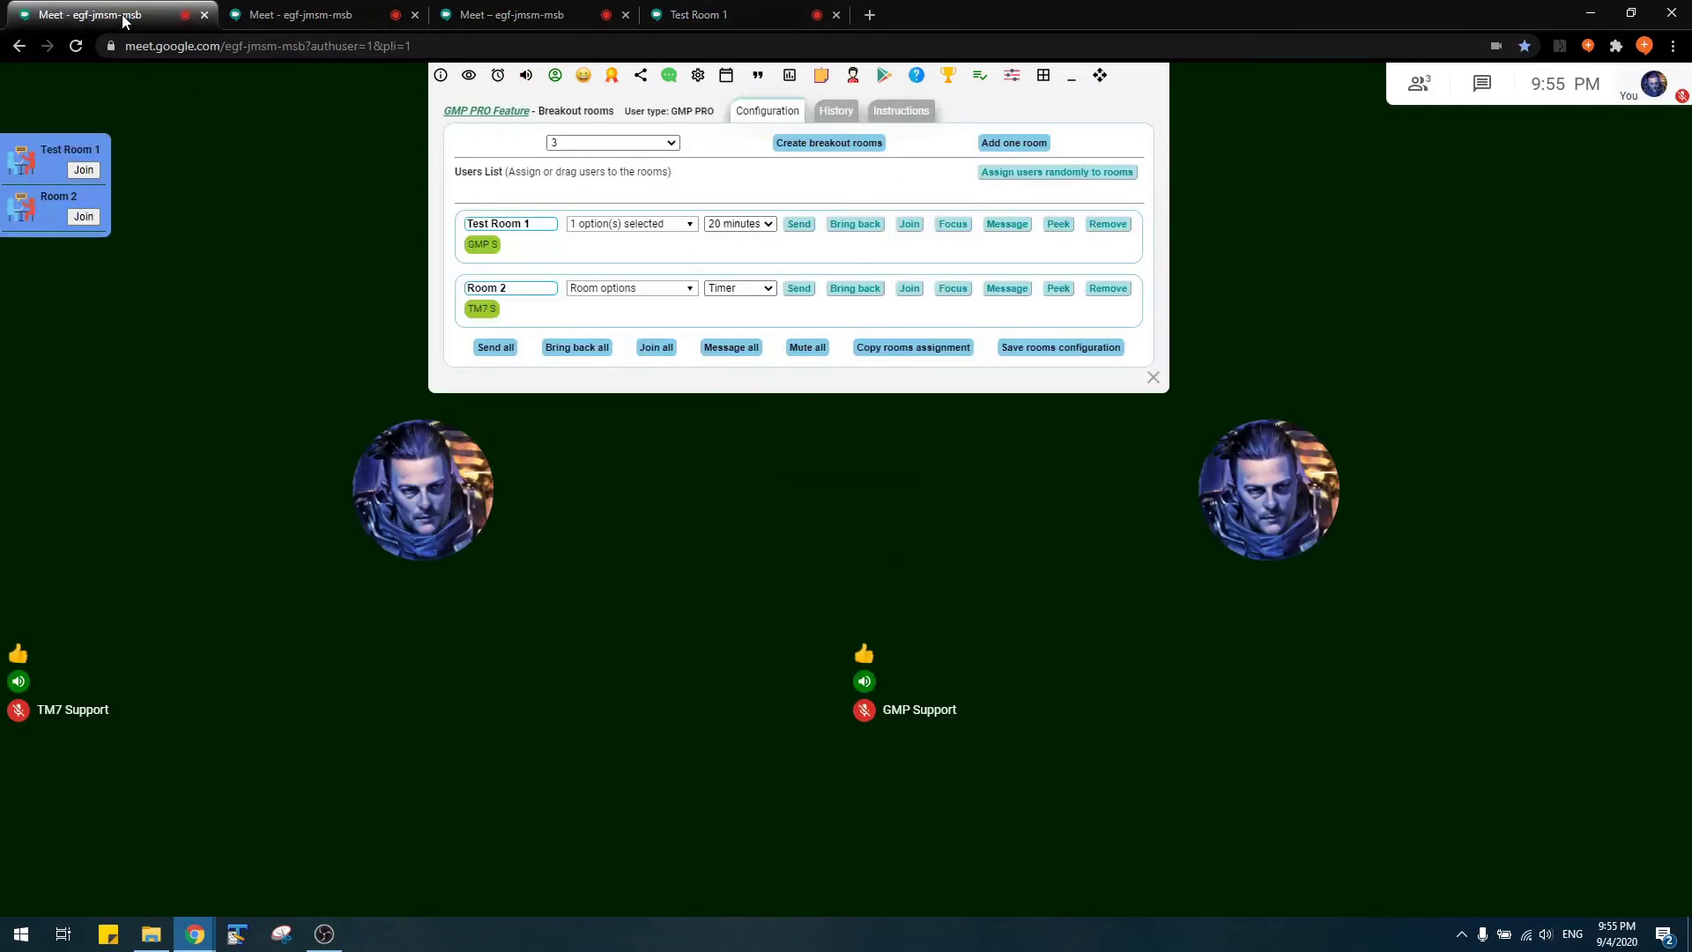
click(808, 348)
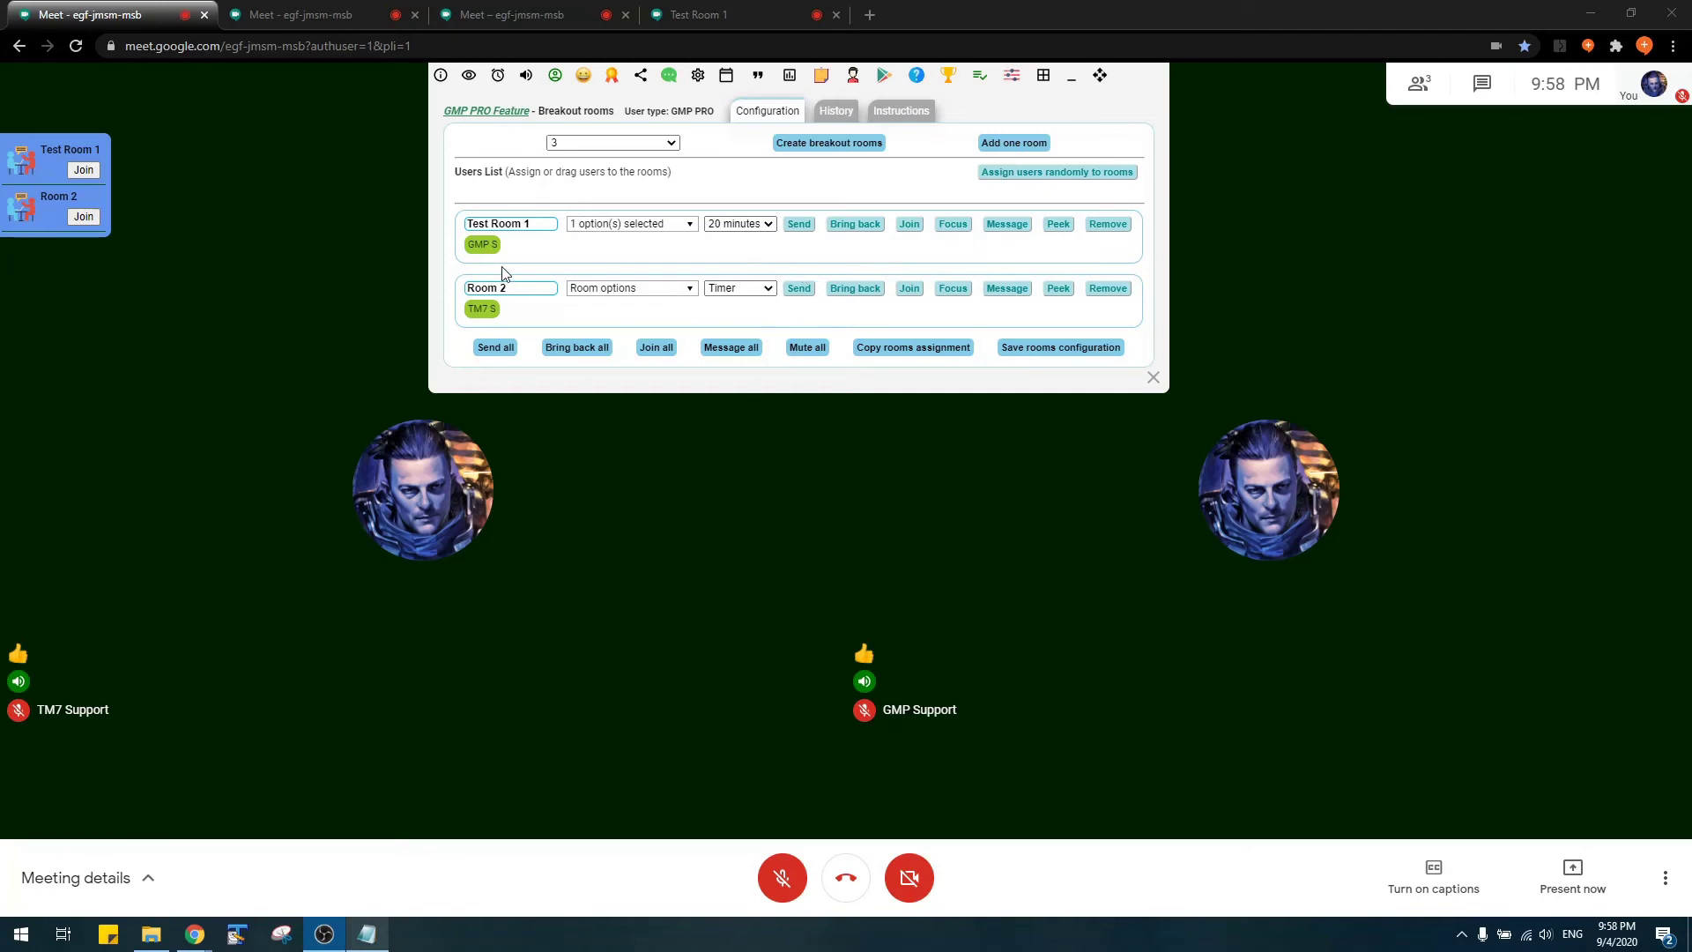
- Copy the rooms assignment and paste it into the untitled Notepad note
click(903, 353)
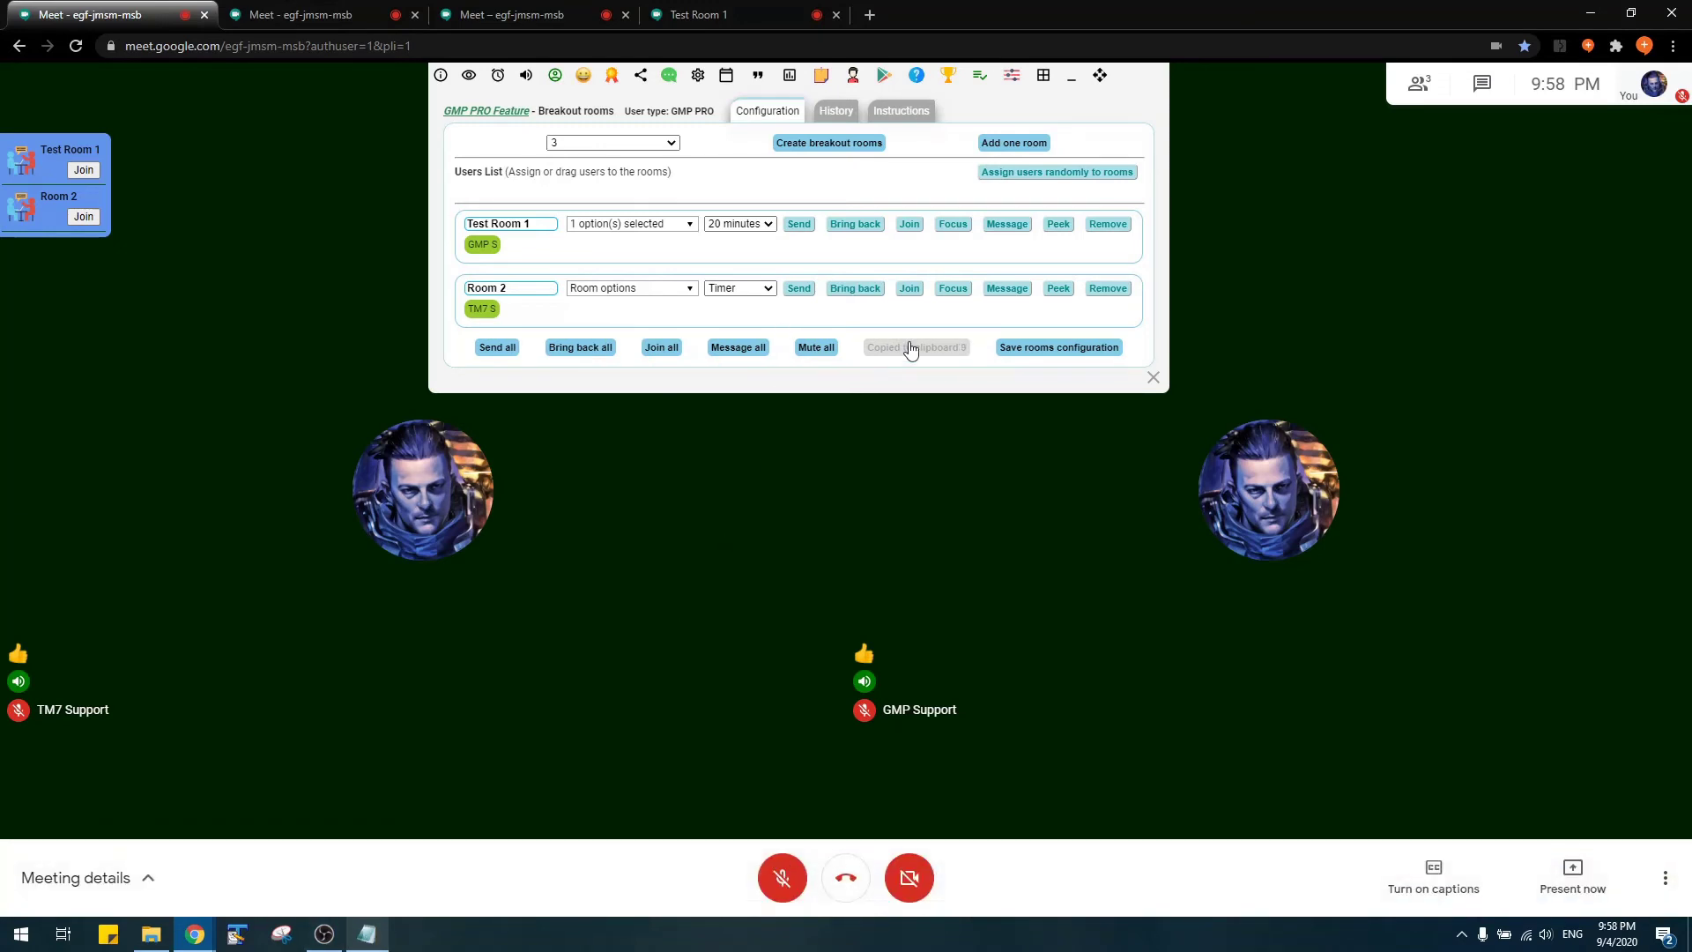
click(369, 941)
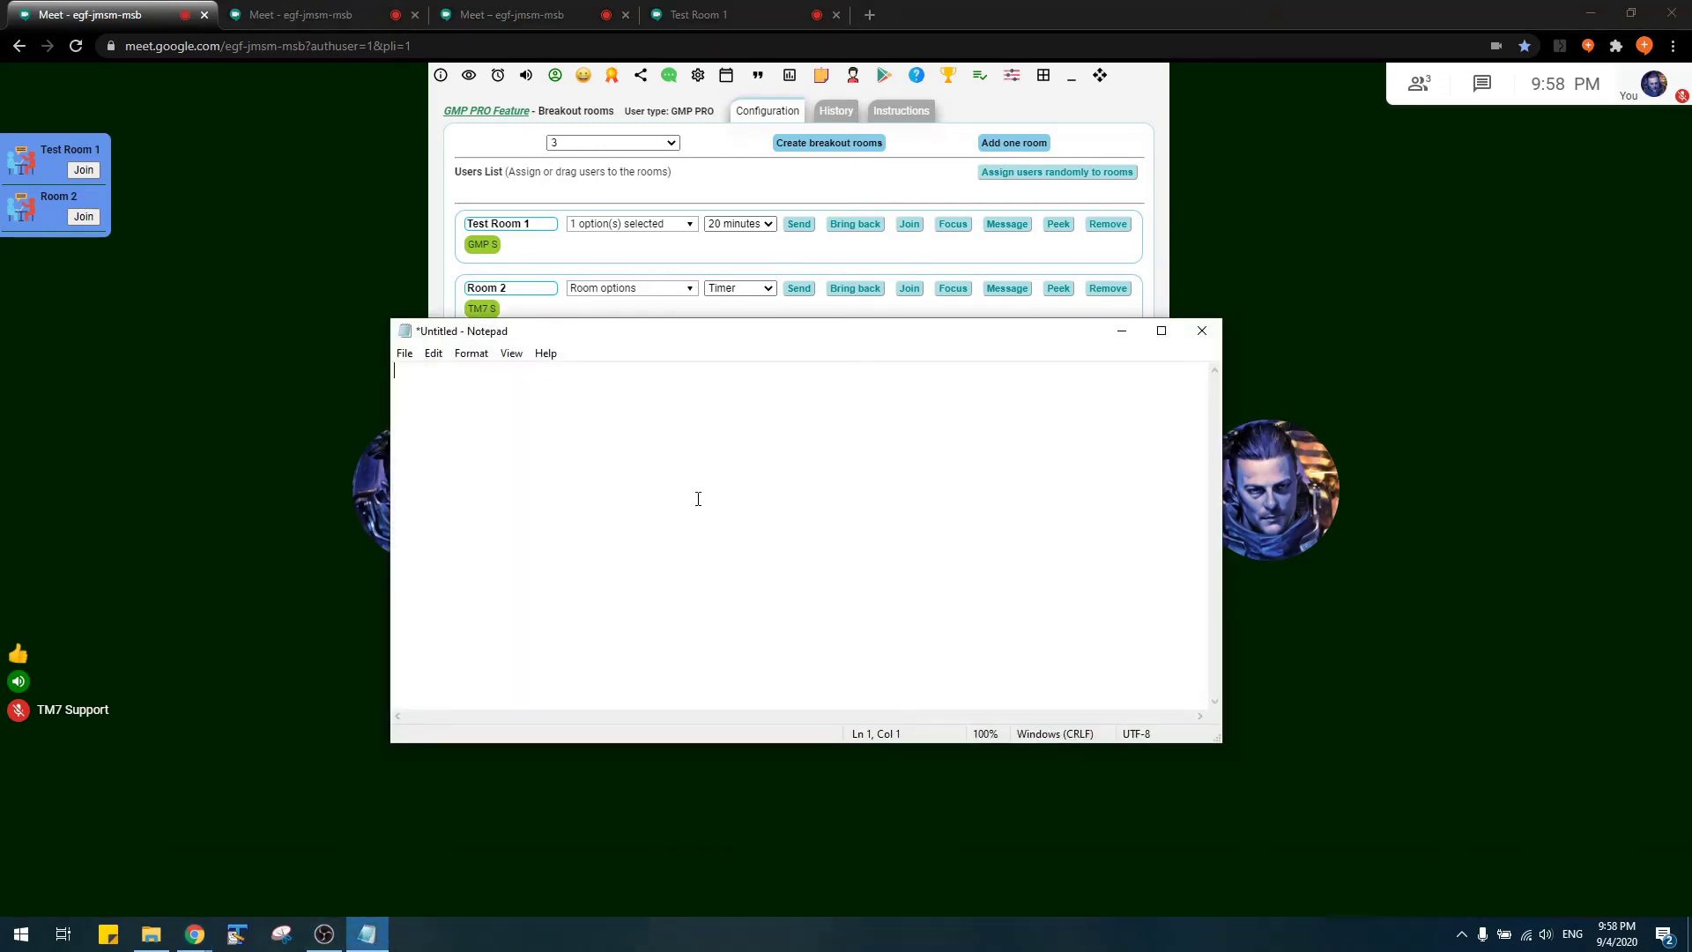
key(ctrl+v)
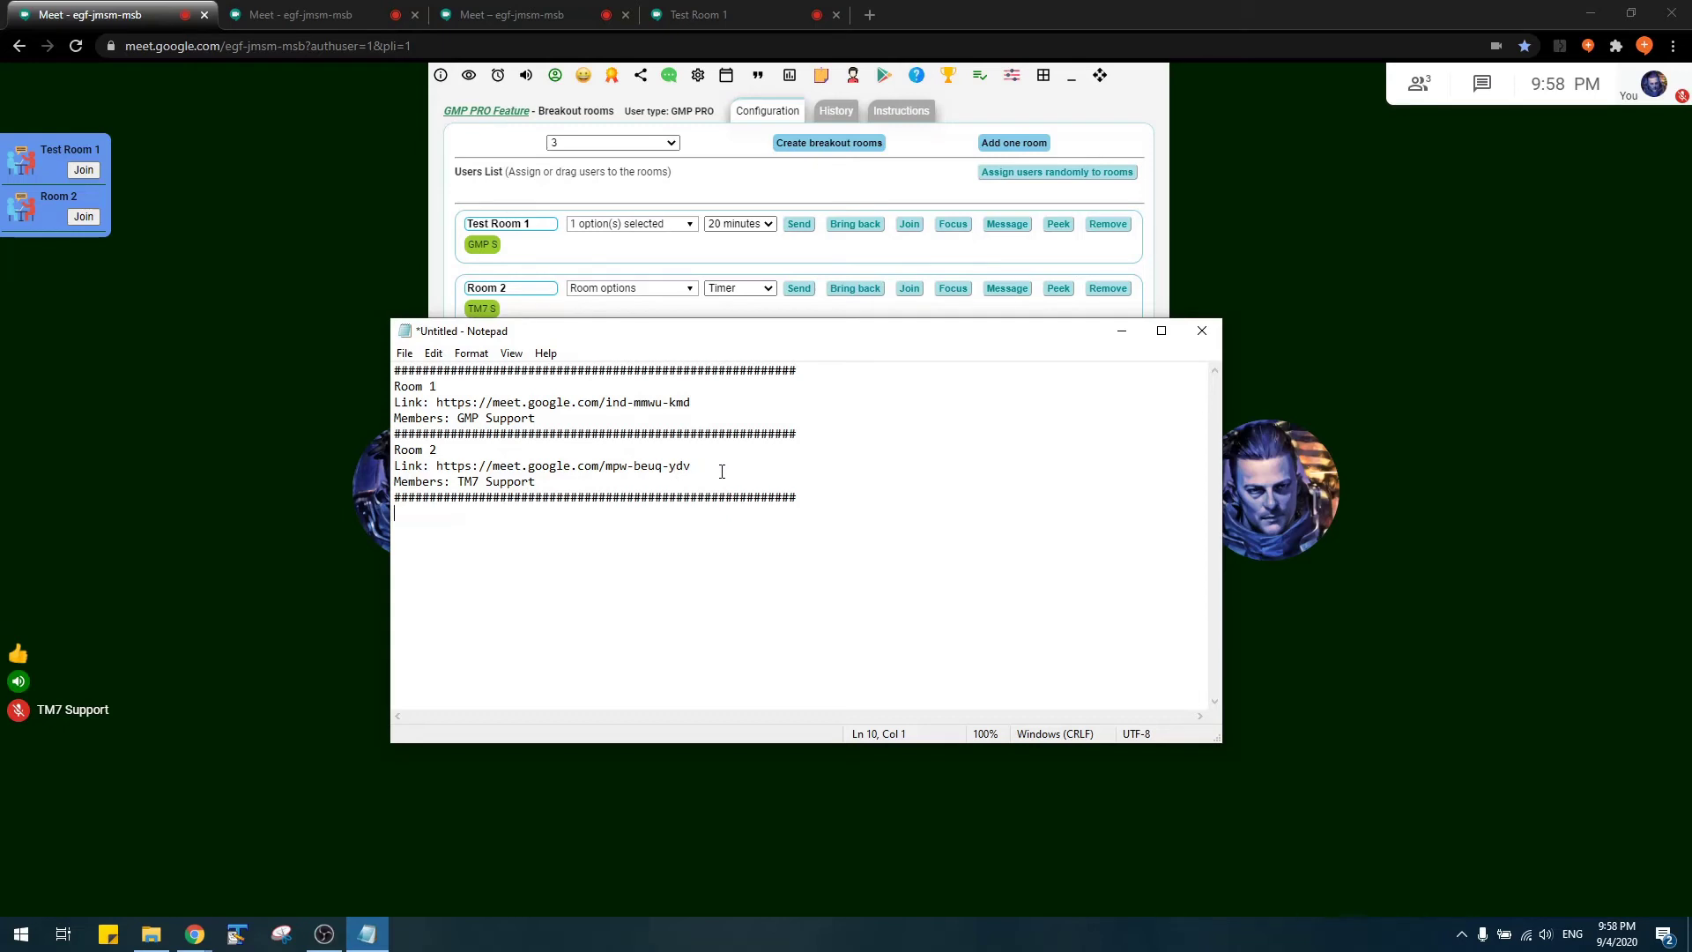
- Select the Room 2 link and member name in the note, then minimize Notepad
drag(706, 466, 437, 471)
drag(537, 483, 458, 483)
click(558, 480)
click(1133, 340)
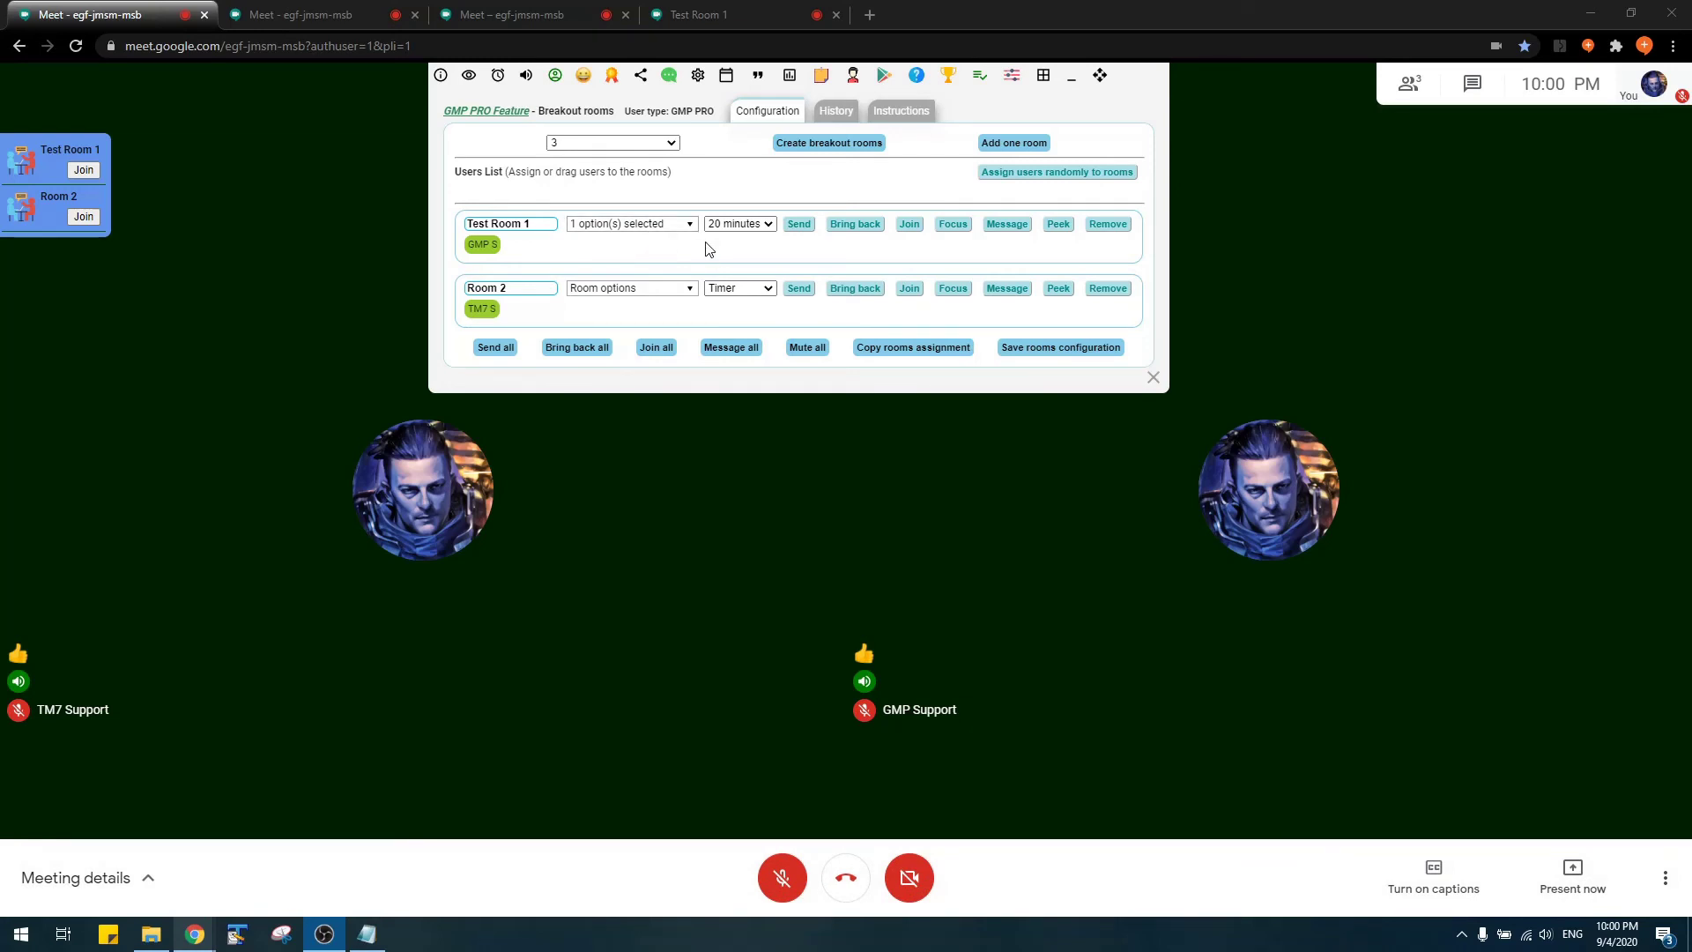
- Save the breakout rooms configuration as 'DEMO' and dismiss the saved confirmation
click(1067, 355)
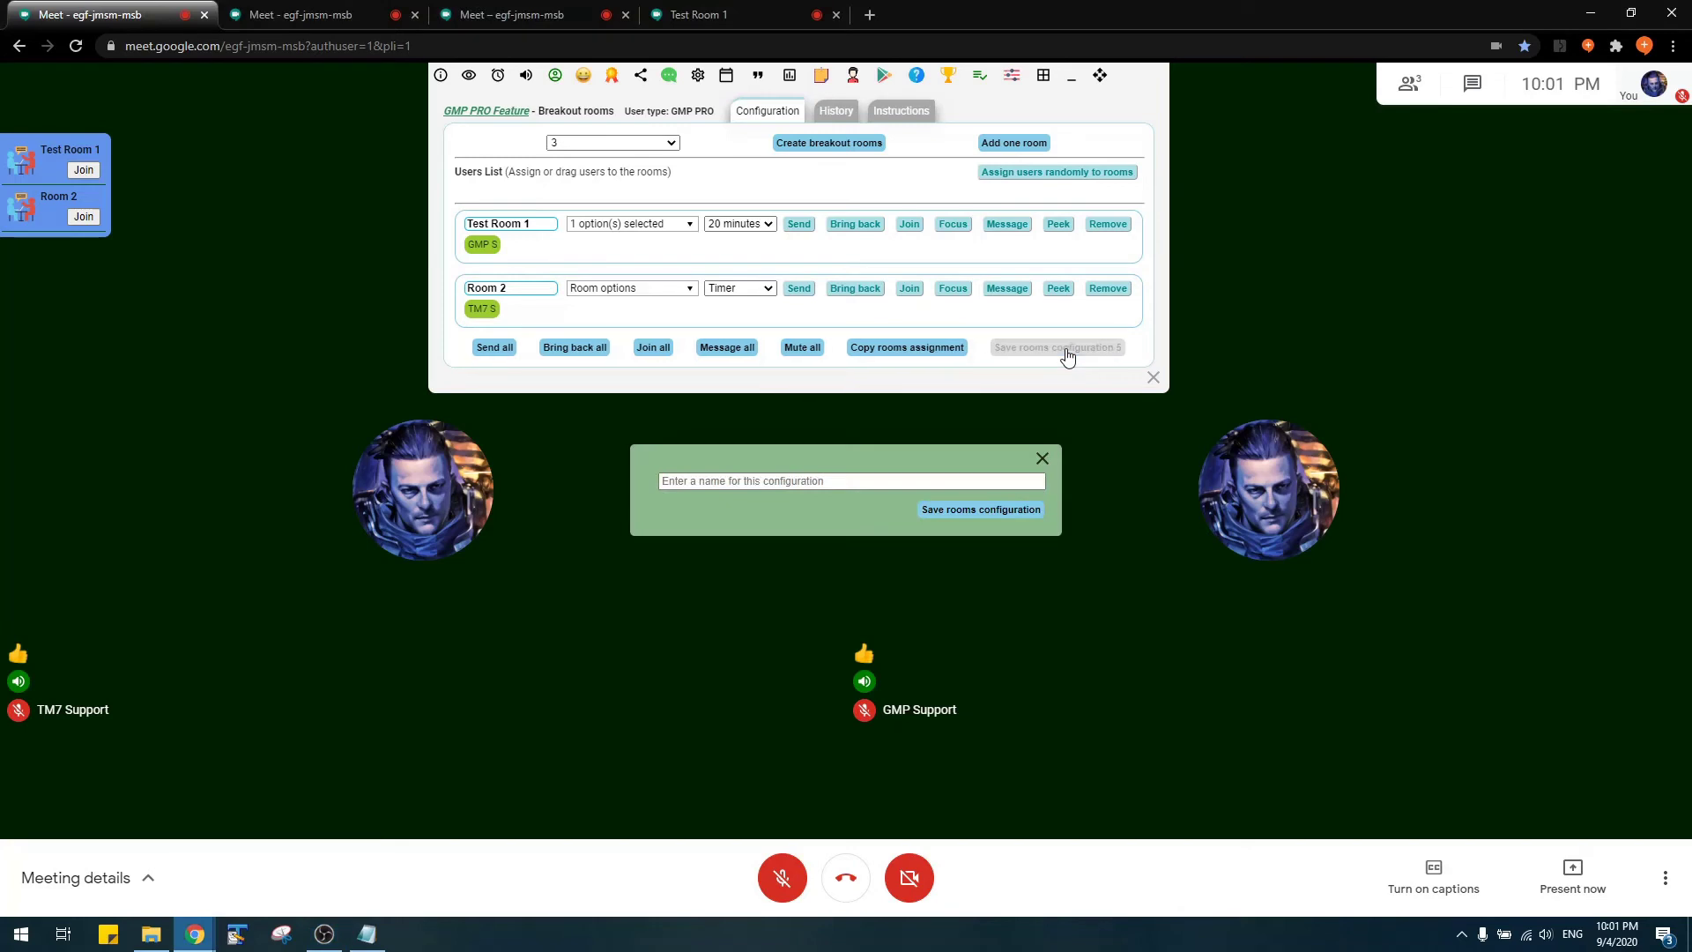
click(805, 480)
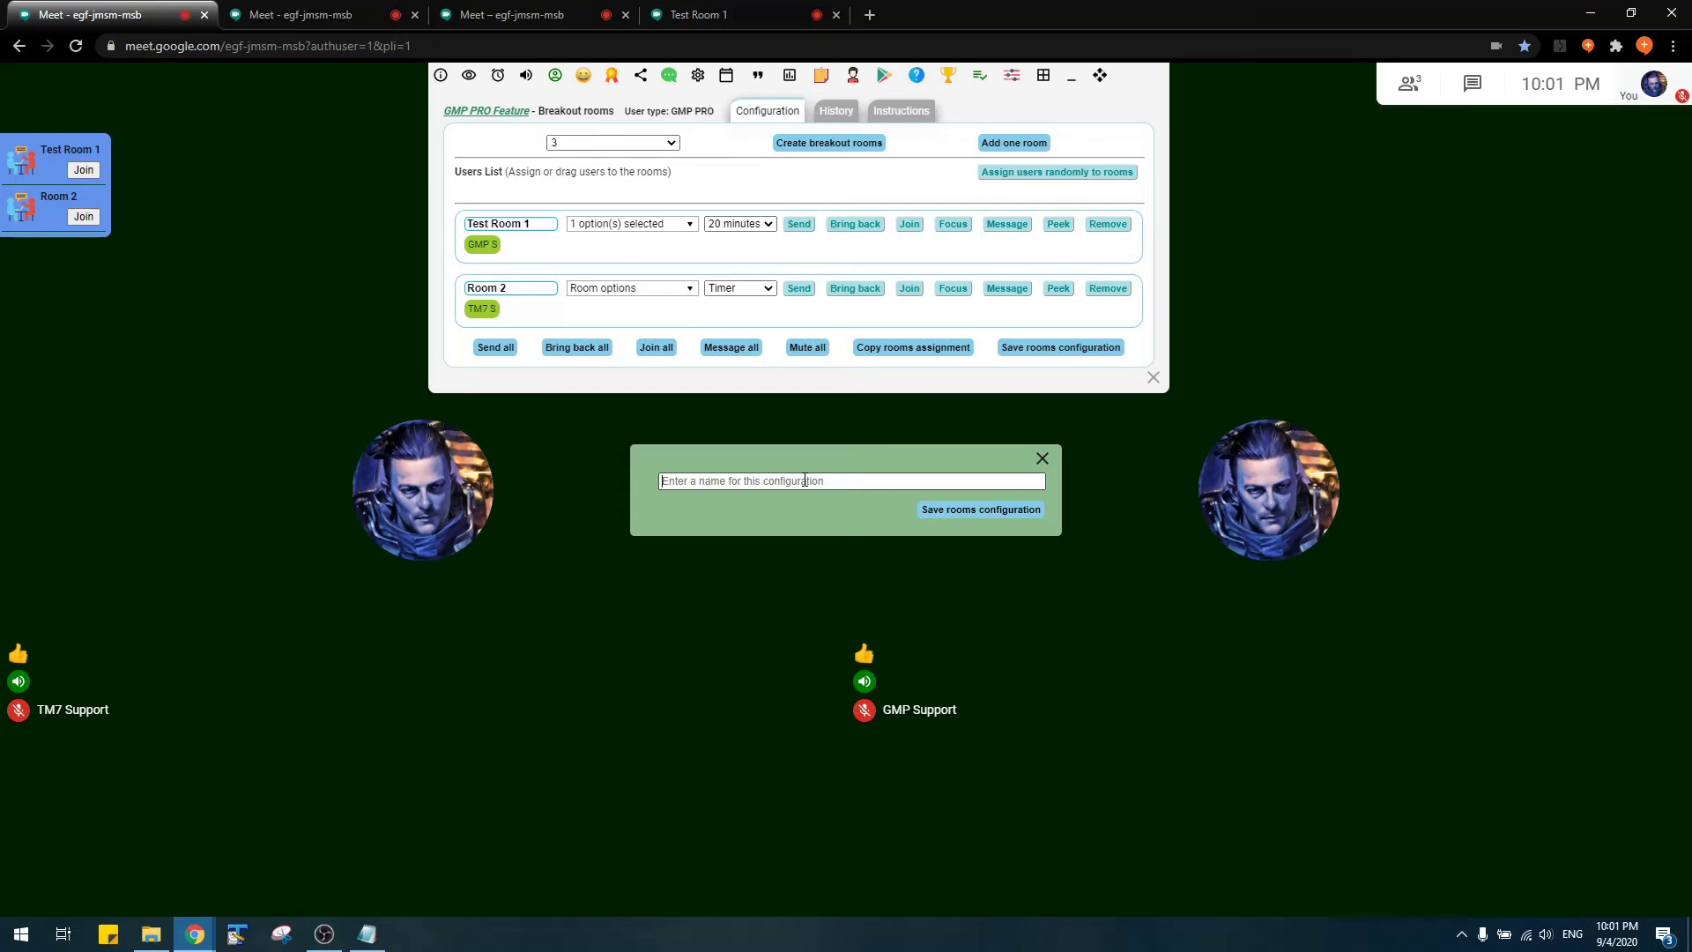
text(DEMO)
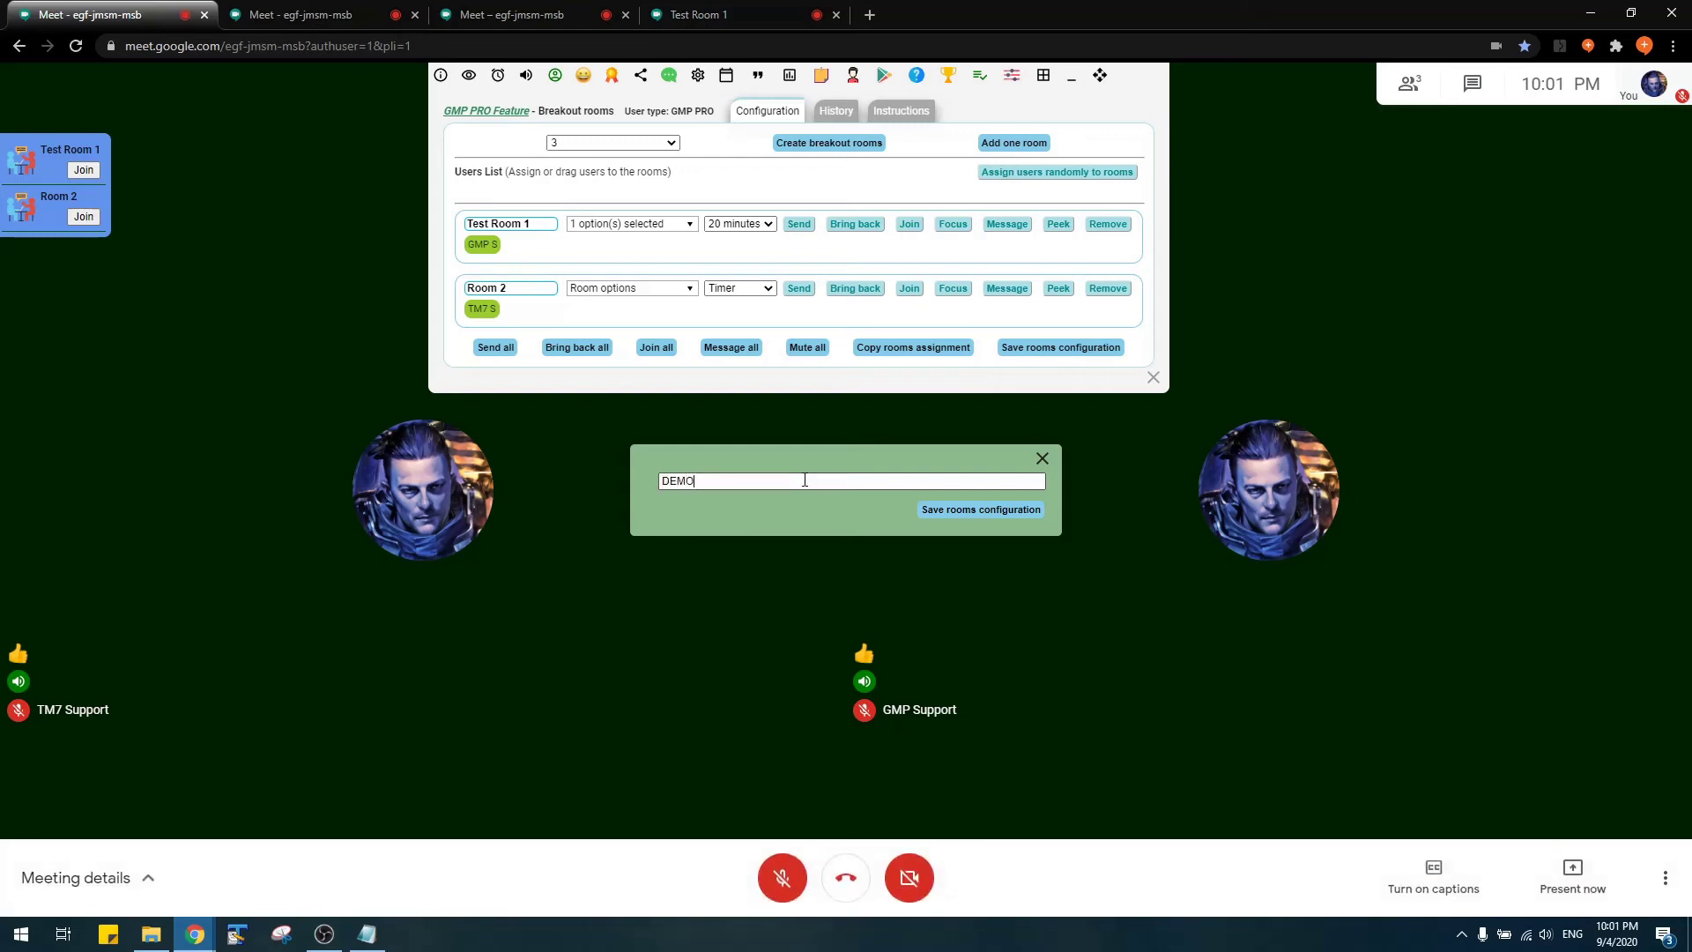
click(999, 514)
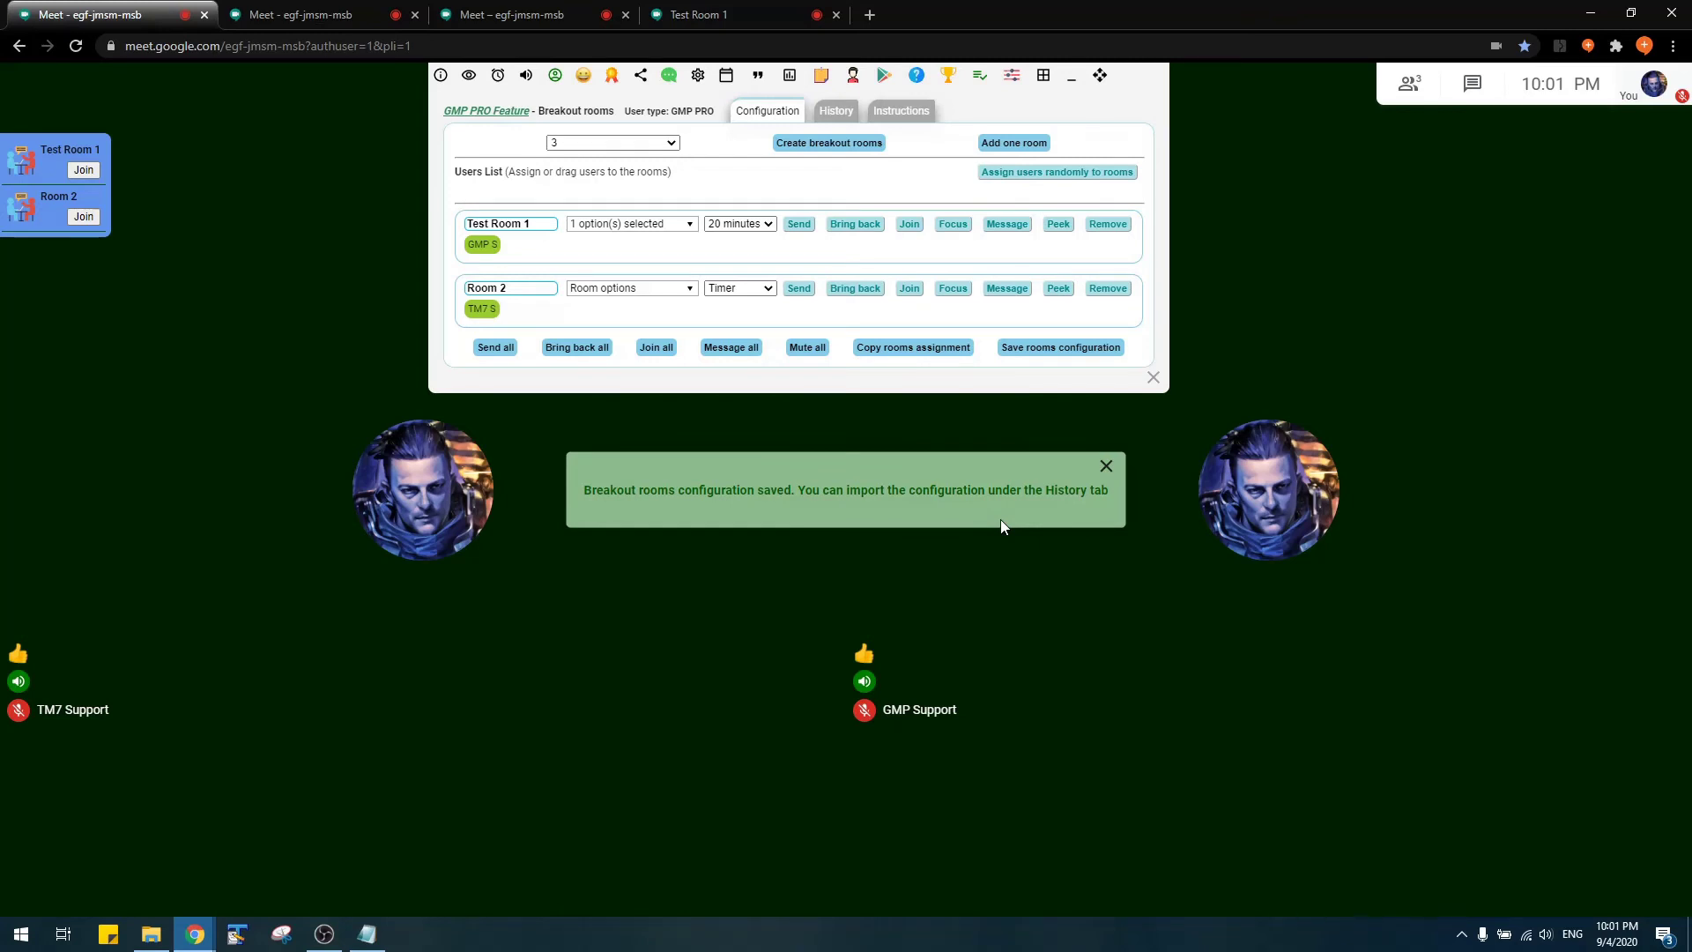
click(1106, 467)
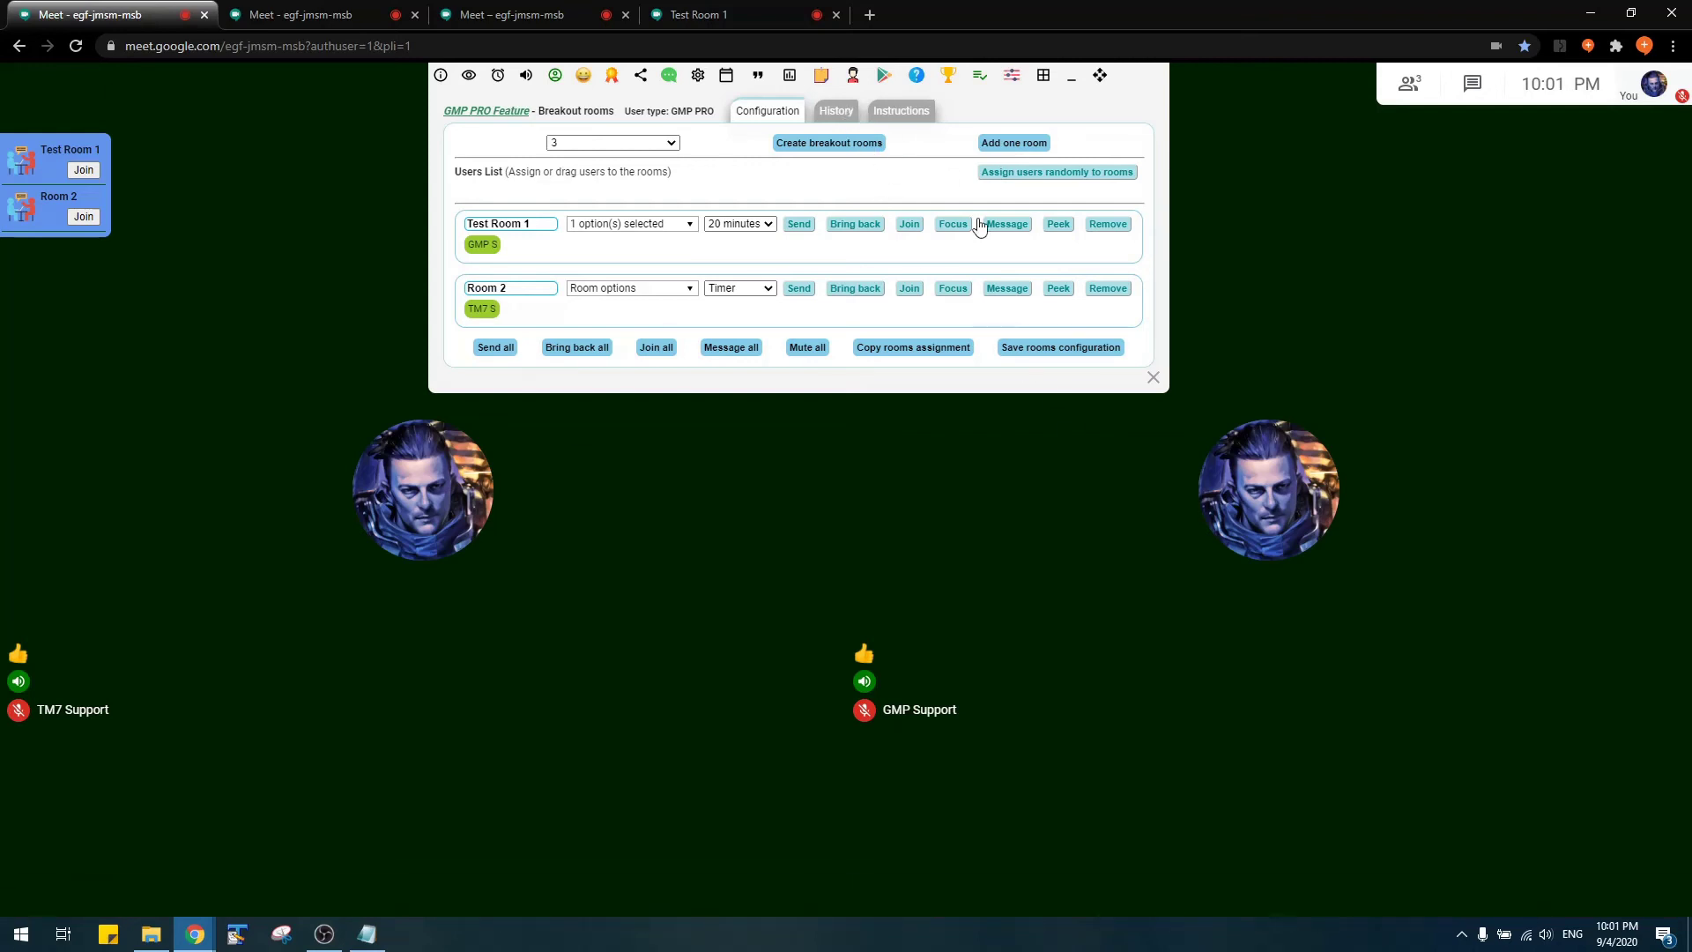